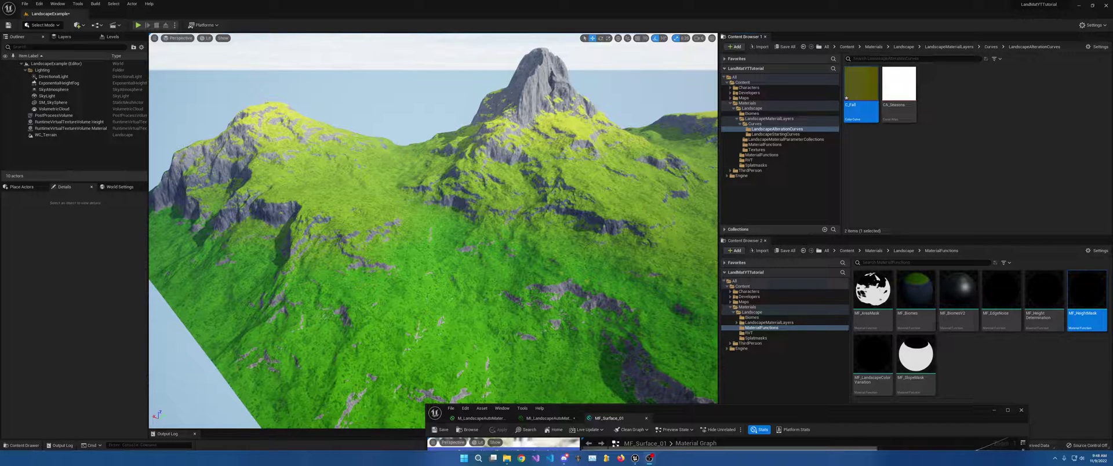
# Step: Look through the LandscapeStartingCurves and LandscapeAlterationCurves folders inside the Curves folder
pyautogui.click(764, 124)
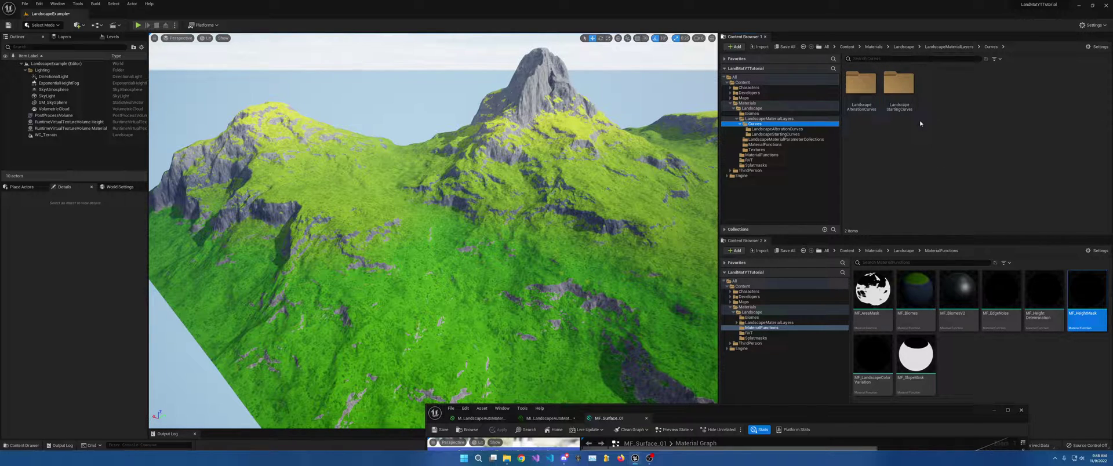
pyautogui.doubleClick(912, 90)
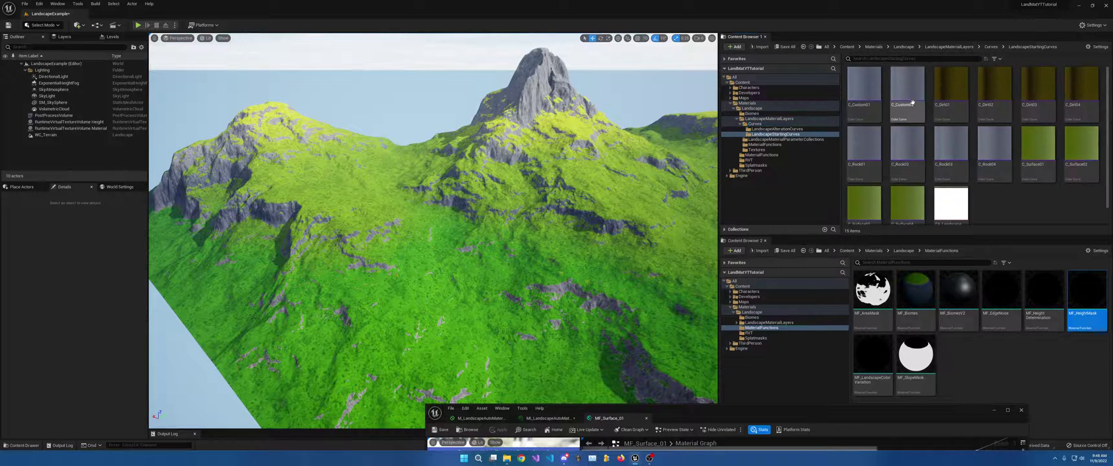
pyautogui.click(991, 47)
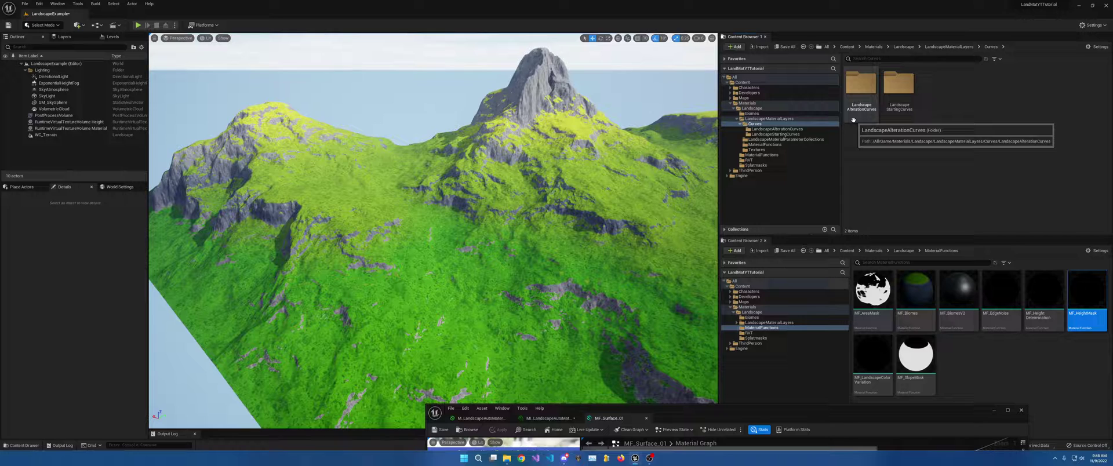
pyautogui.doubleClick(860, 96)
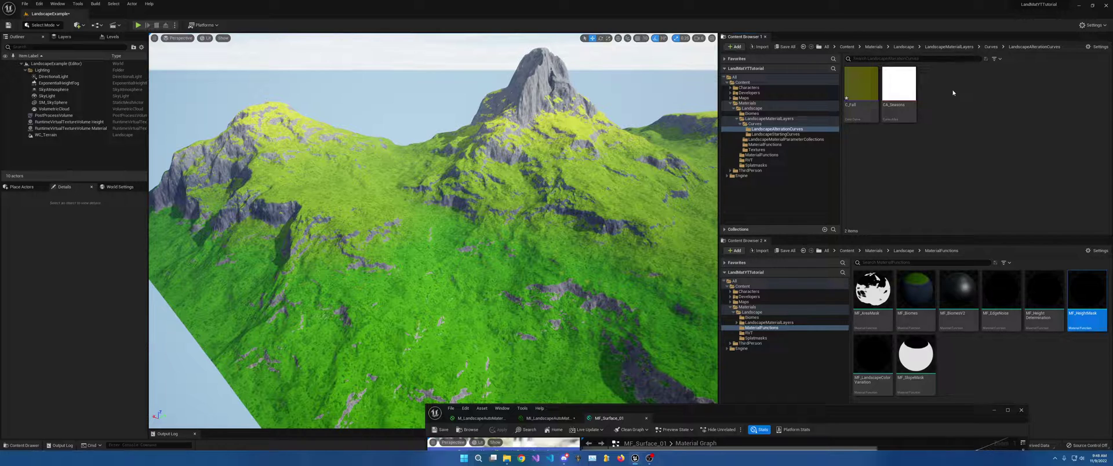
pyautogui.rightClick(939, 97)
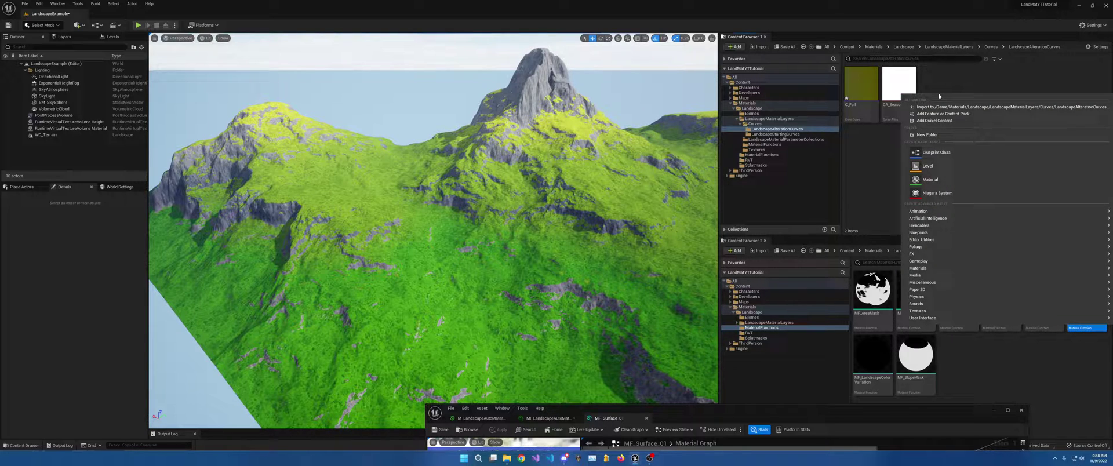
pyautogui.write('atla')
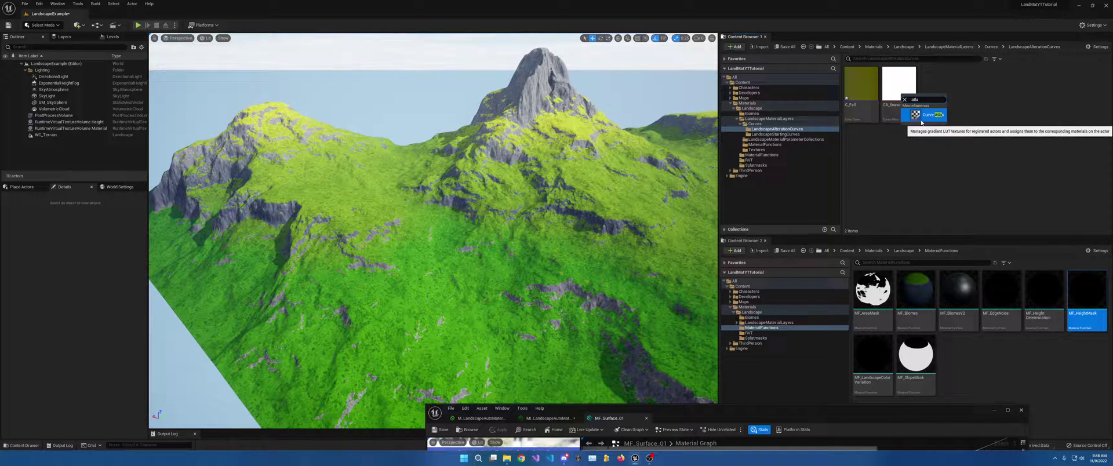
pyautogui.click(941, 74)
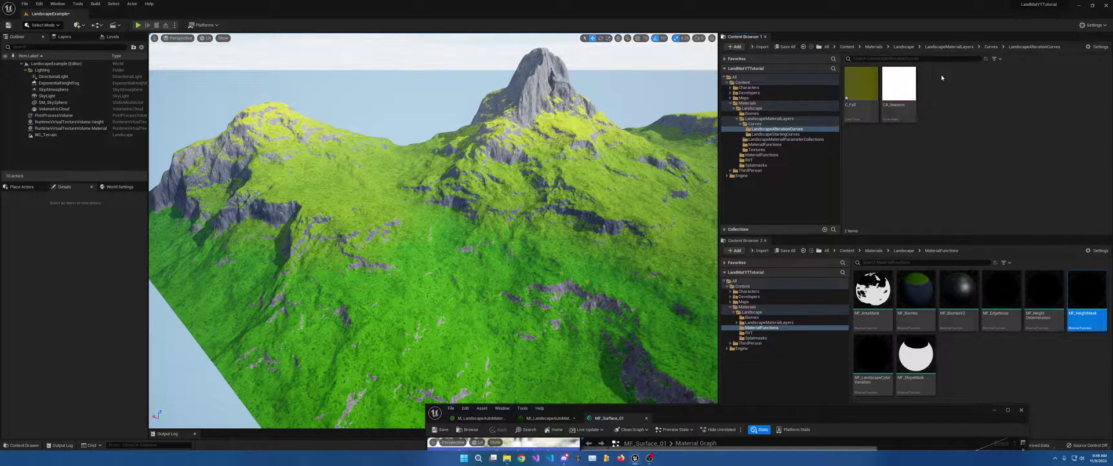
# Step: Open the CA_Seasons curve atlas to inspect its gradient curves, keeping the content folder reachable beside it
pyautogui.doubleClick(908, 110)
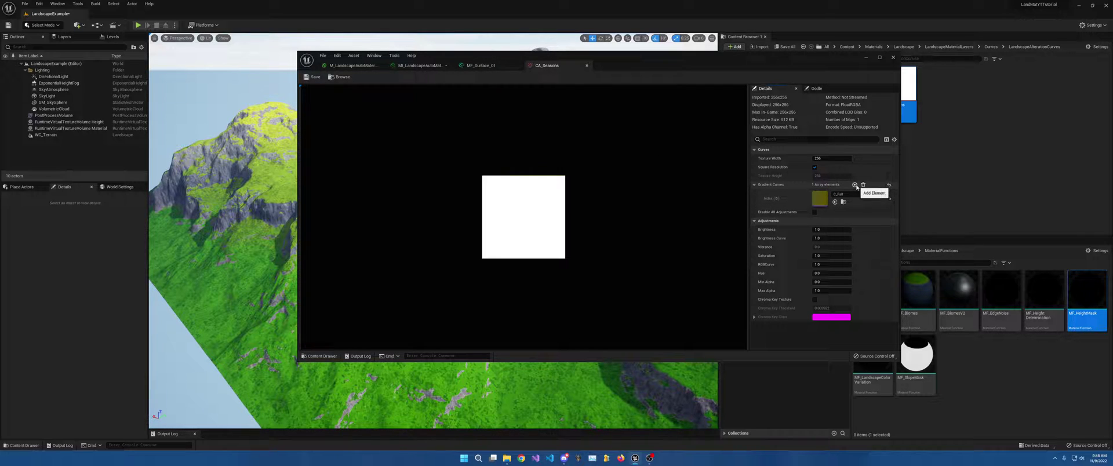
pyautogui.moveTo(780, 57); pyautogui.dragTo(548, 69)
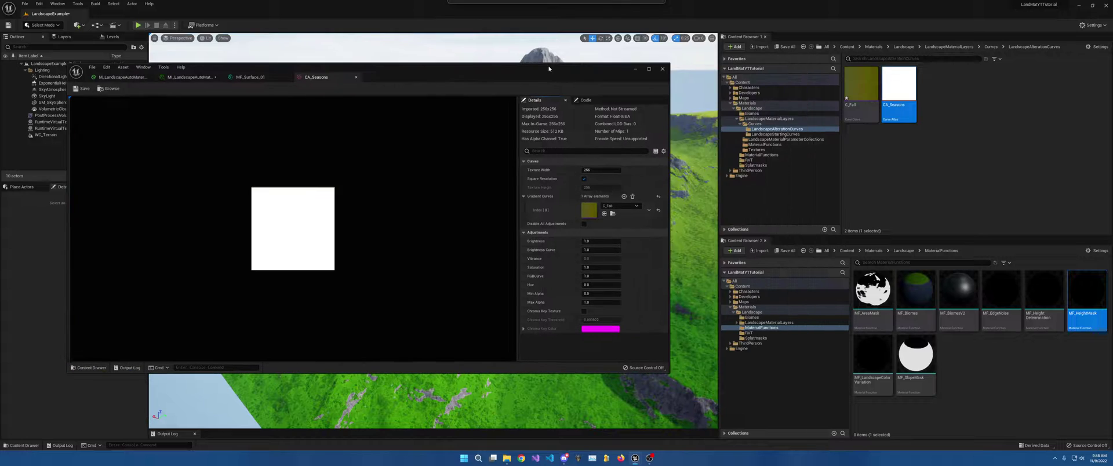
pyautogui.rightClick(932, 92)
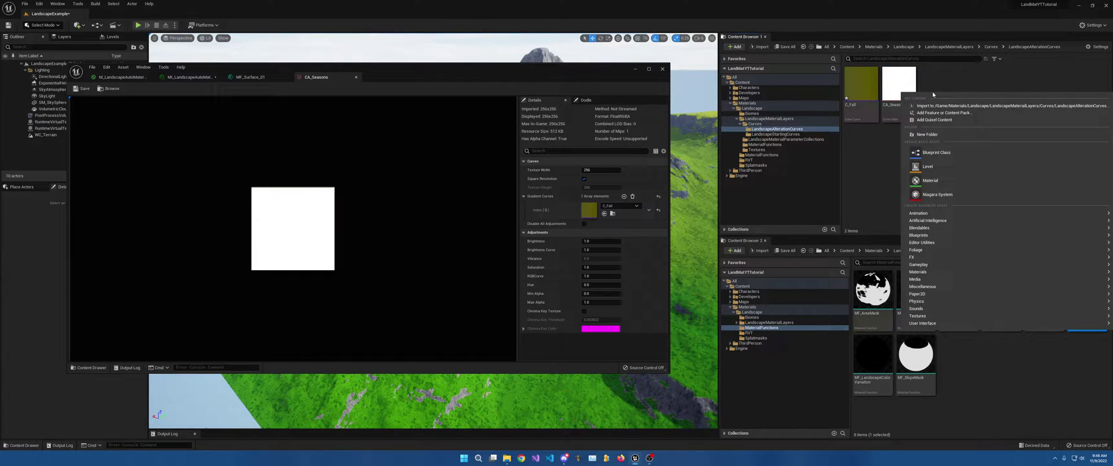
pyautogui.write('curve')
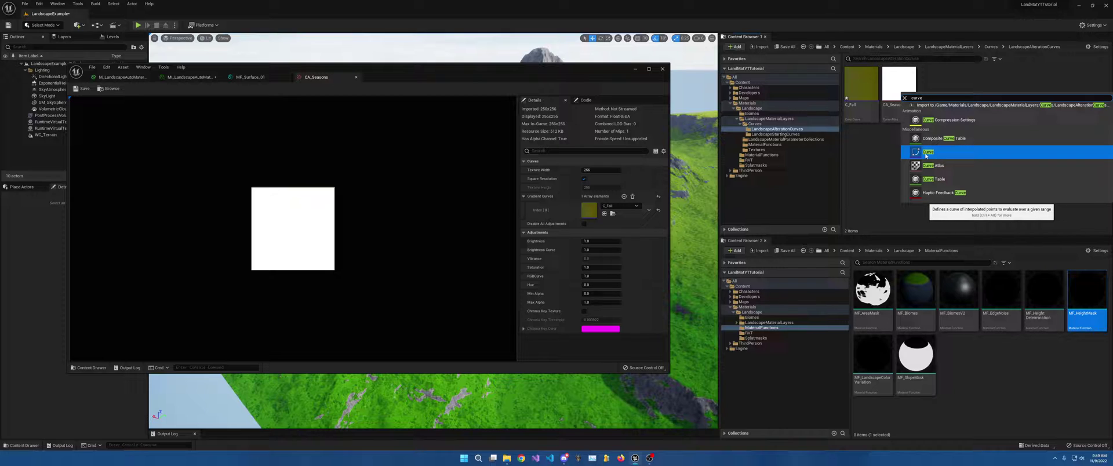
pyautogui.click(940, 153)
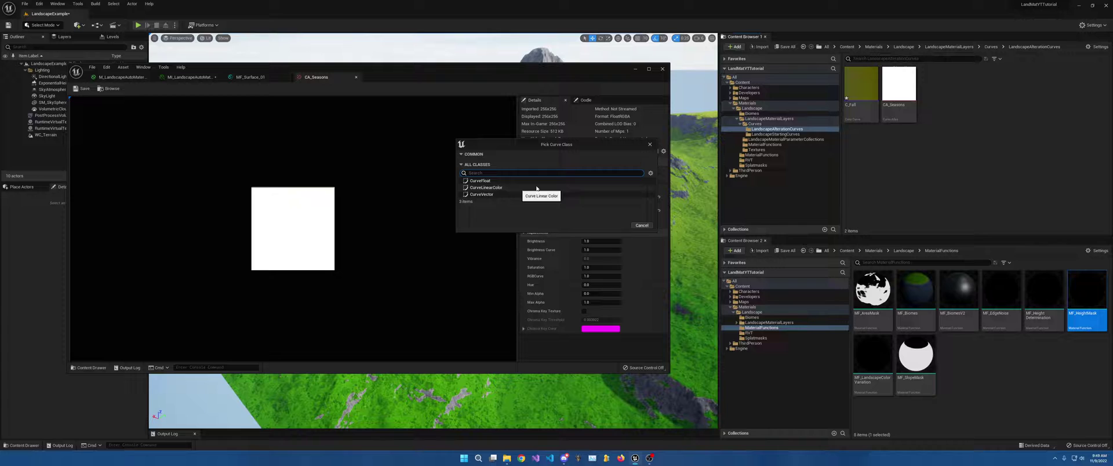
pyautogui.click(650, 145)
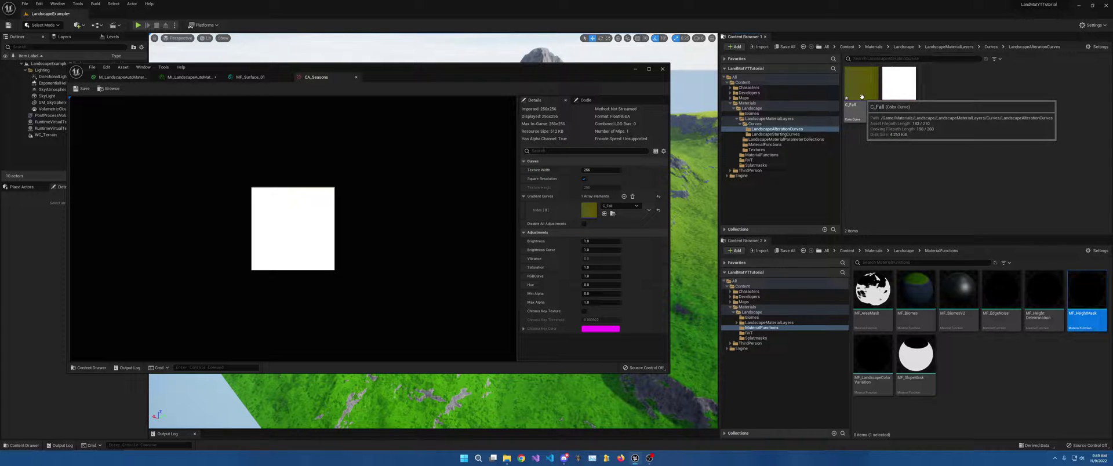
# Step: Open the C_Fall color curve and inspect the colors of its first and last gradient keys
pyautogui.doubleClick(862, 96)
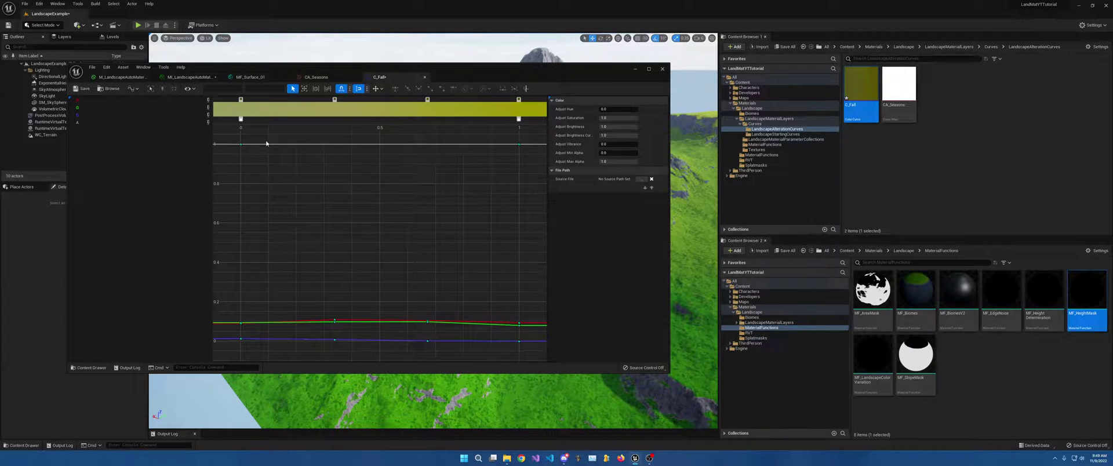
pyautogui.moveTo(266, 143); pyautogui.dragTo(261, 157, button='right')
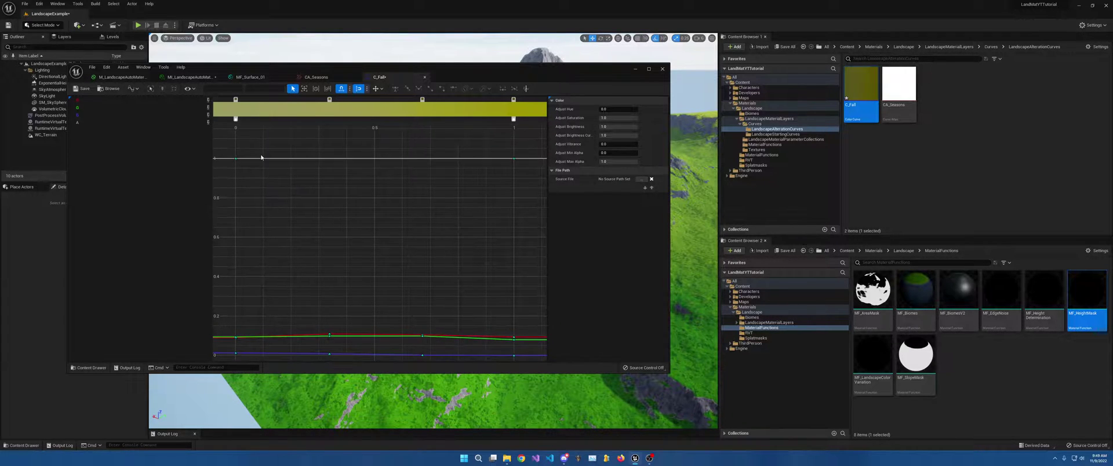
pyautogui.doubleClick(236, 100)
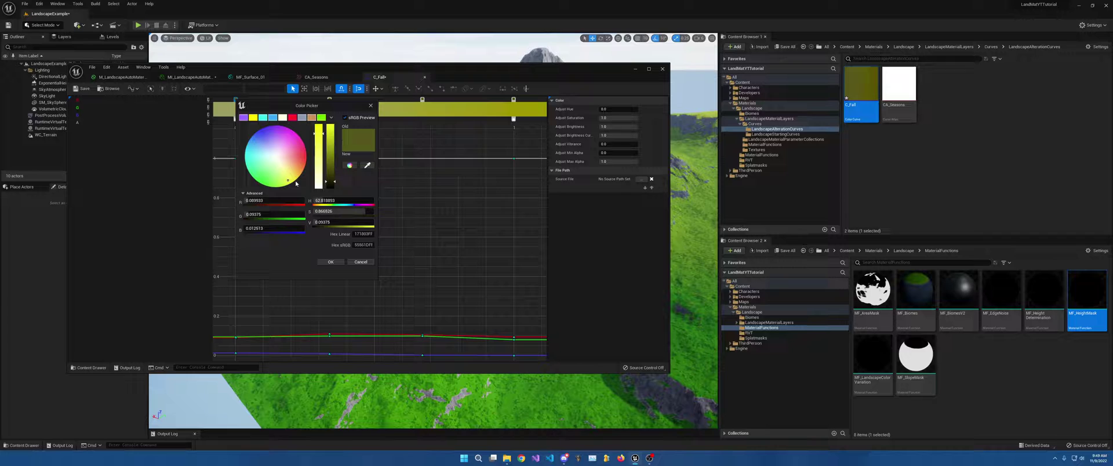
pyautogui.click(331, 261)
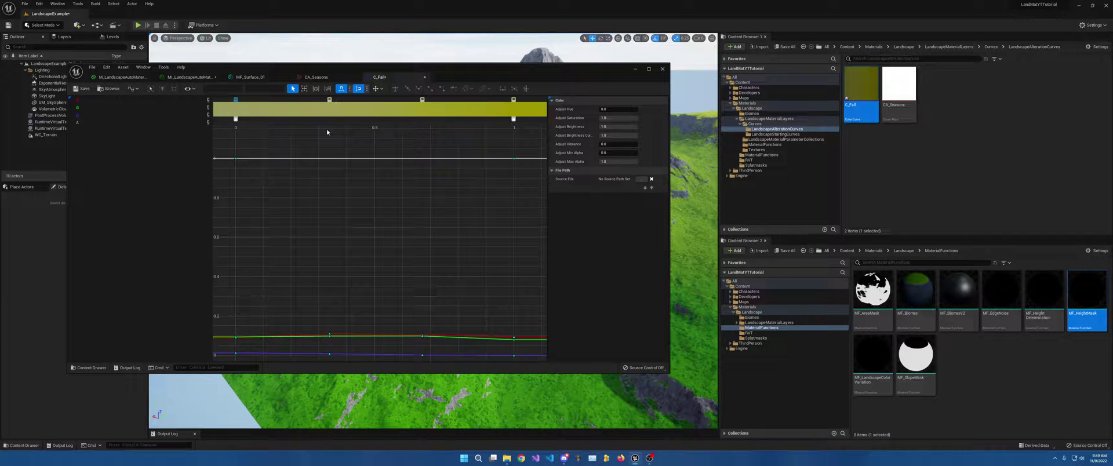
pyautogui.doubleClick(513, 100)
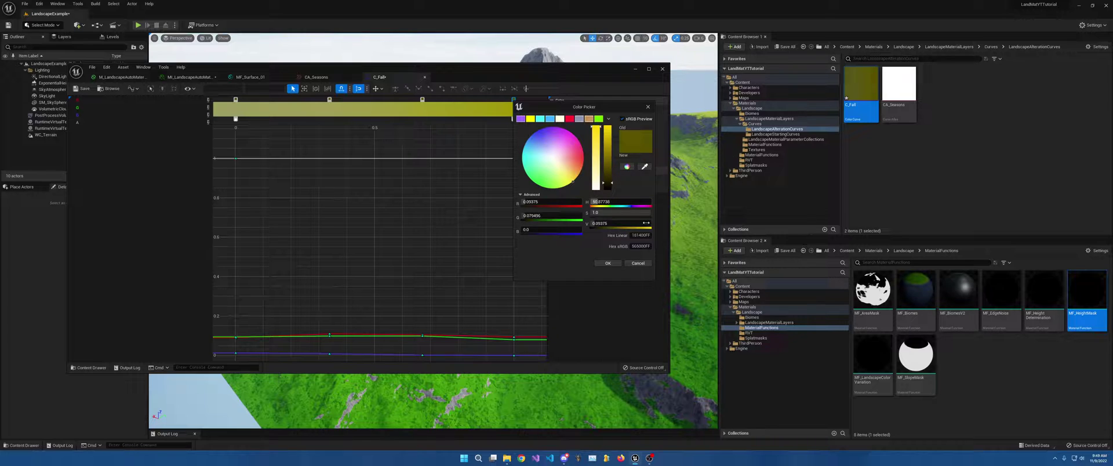
pyautogui.click(607, 264)
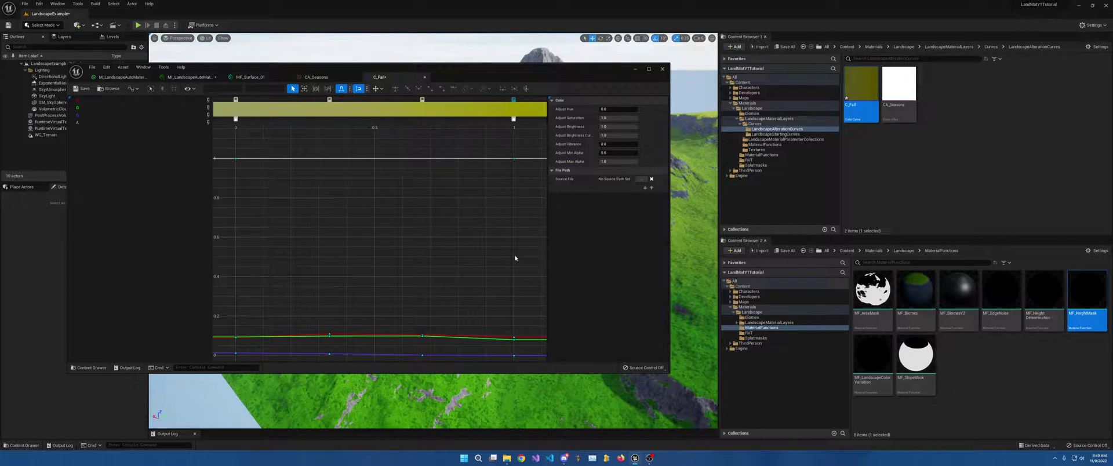
# Step: In MF_Surface_01, try Saturation values of 0 and 2 on the Surface 01 Color Controls parameter
pyautogui.moveTo(380, 69); pyautogui.dragTo(795, 127)
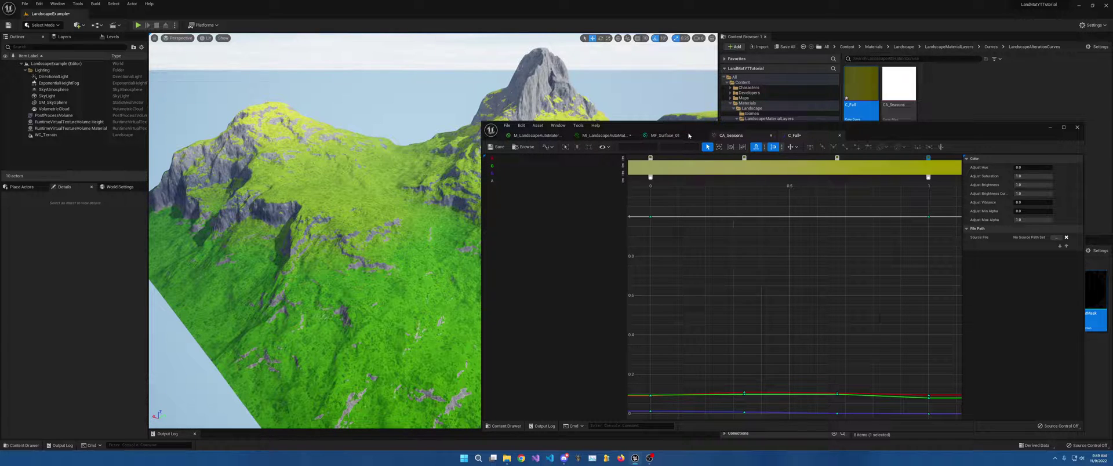
pyautogui.click(646, 136)
pyautogui.scroll(5, 767, 237)
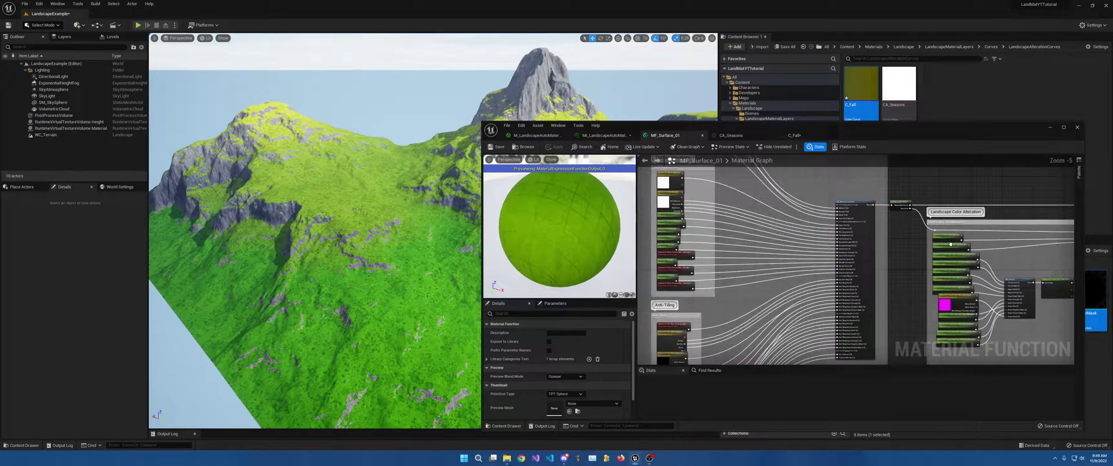
pyautogui.click(799, 245)
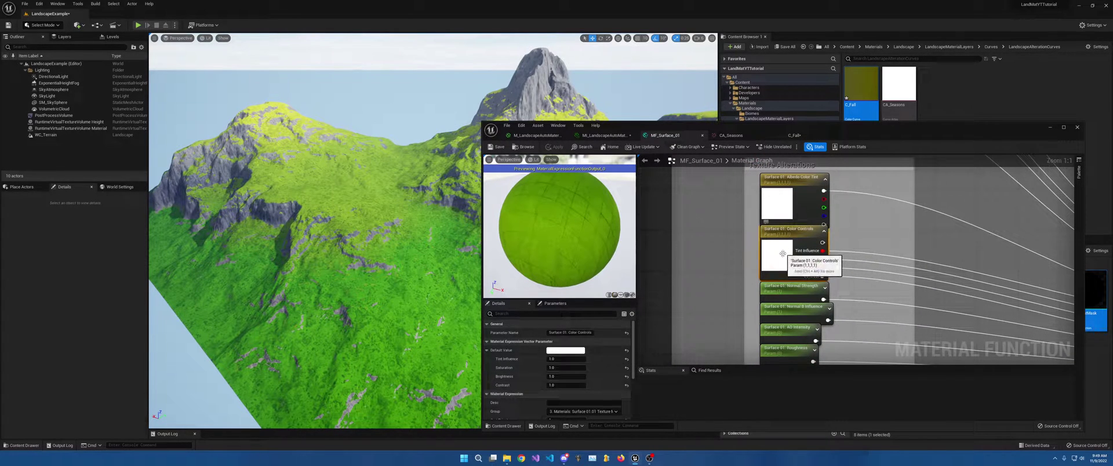
pyautogui.click(560, 359)
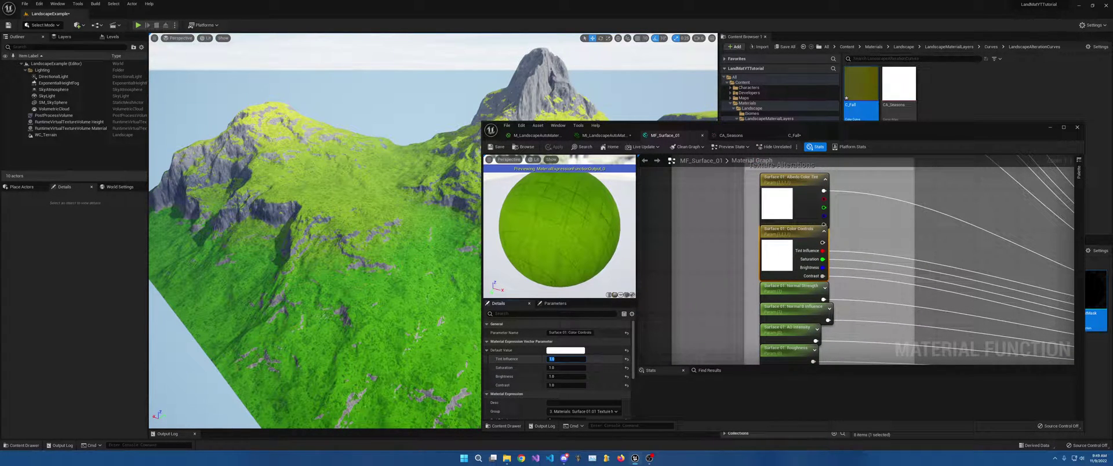
pyautogui.click(560, 367)
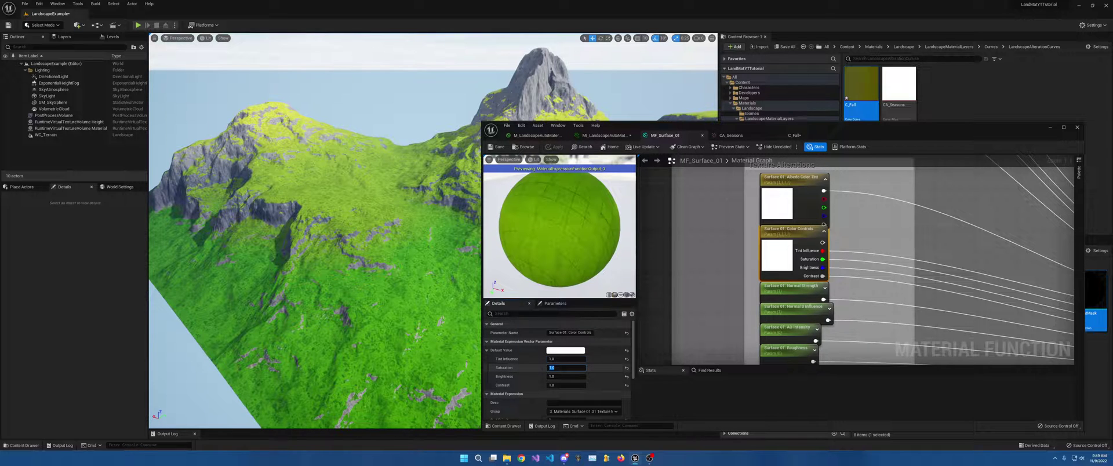
pyautogui.write('0')
pyautogui.press('Return')
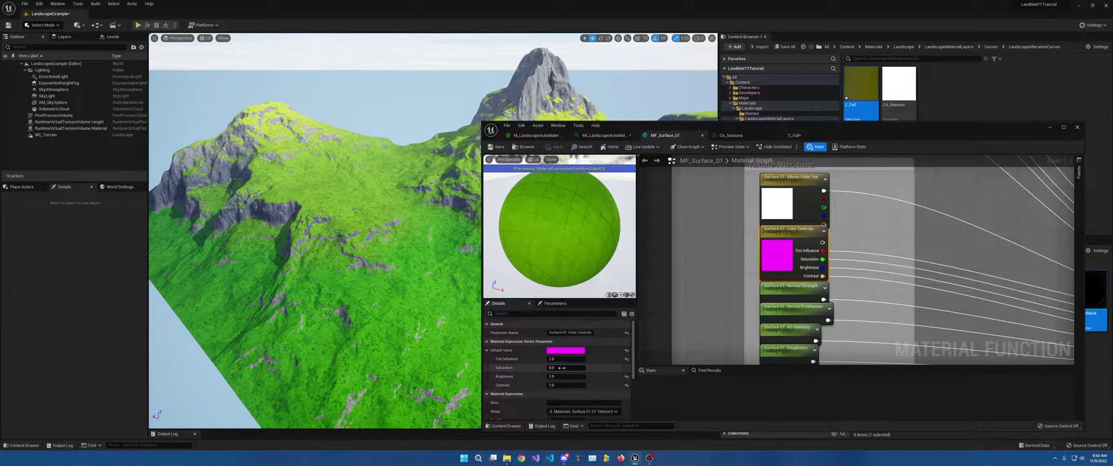
pyautogui.press('Return')
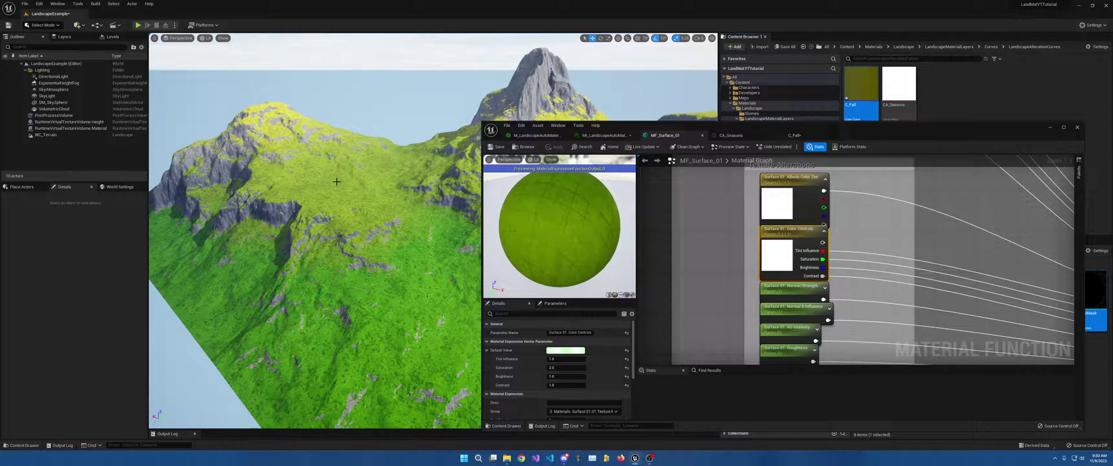
# Step: Set the Saturation of Surface 01 Color Controls to 5 and save the material function to test it on the landscape
pyautogui.click(565, 368)
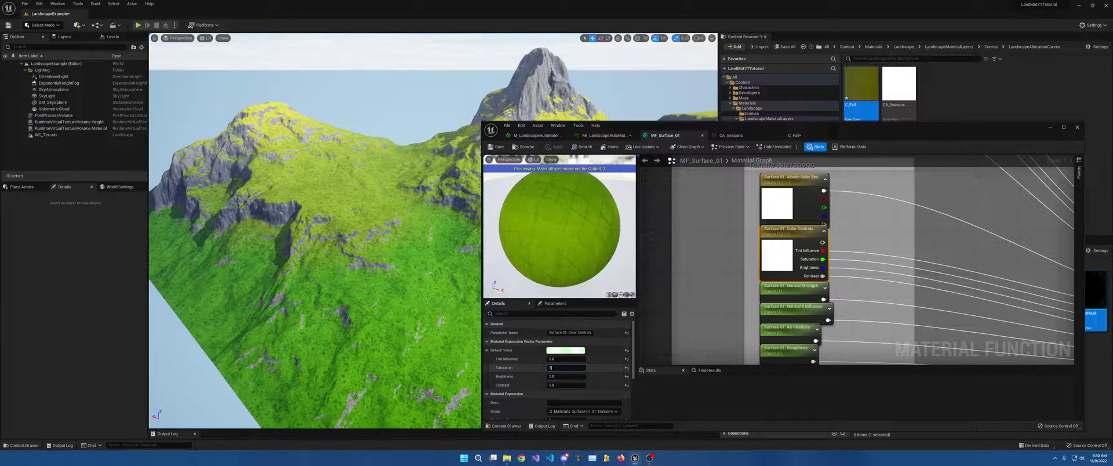
pyautogui.write('5')
pyautogui.press('Return')
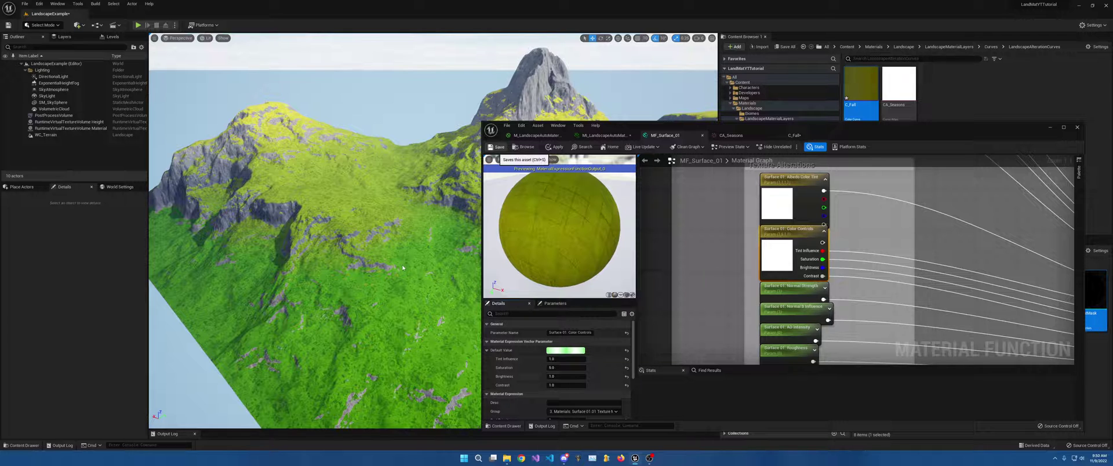
pyautogui.hotkey('ctrl', 's')
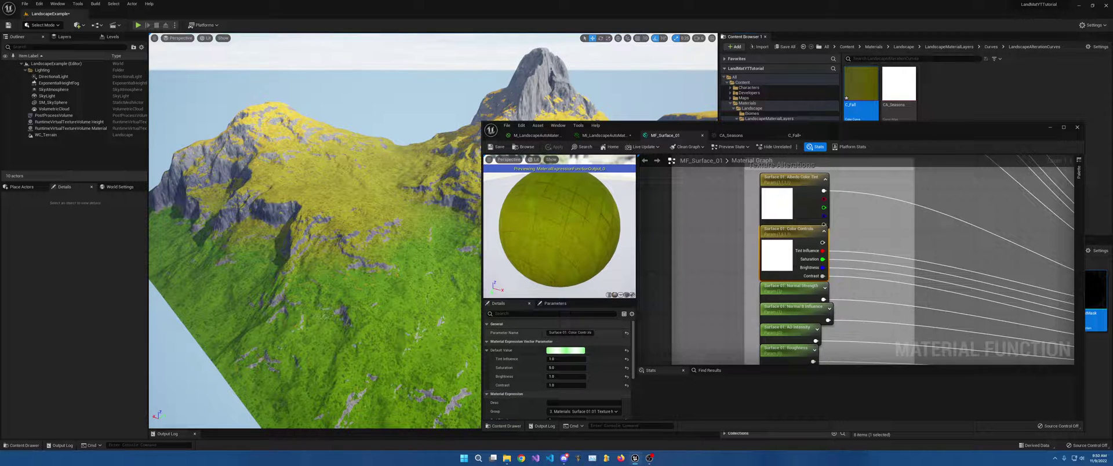
# Step: Set the Saturation of Surface 01 Color Controls to 1 and save the material function
pyautogui.click(566, 367)
pyautogui.write('1')
pyautogui.press('Return')
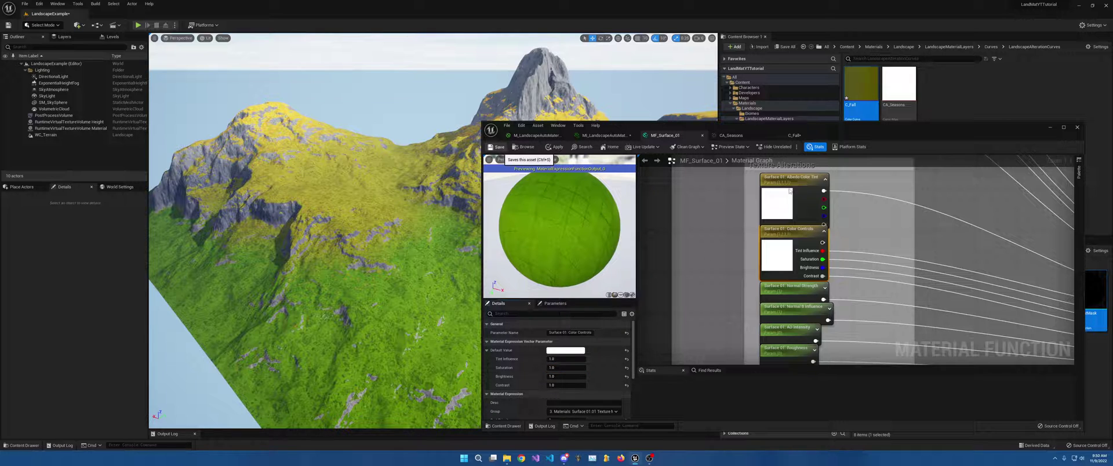
pyautogui.click(497, 148)
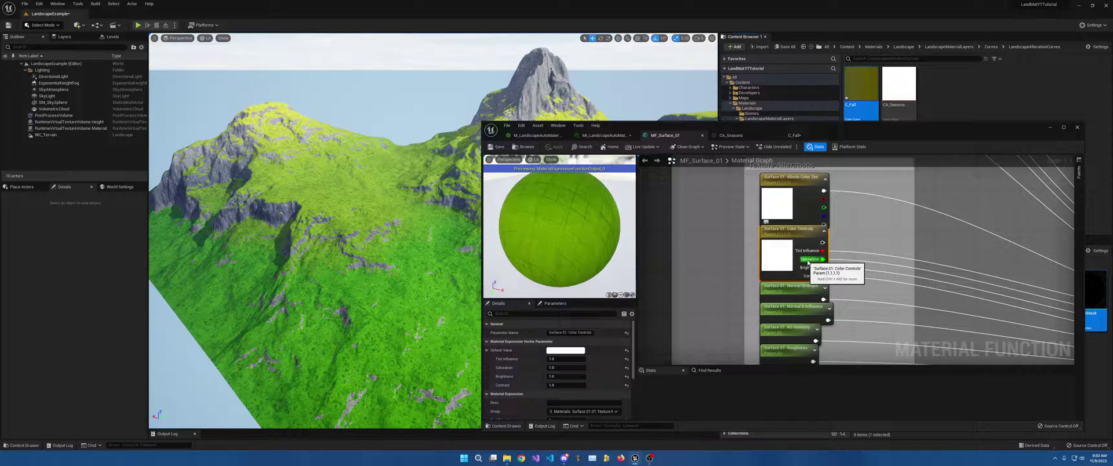
# Step: Inspect the Landscape Color curve nodes in MF_Surface_01 and bring up the CA_Seasons curve atlas
pyautogui.scroll(-7, 904, 228)
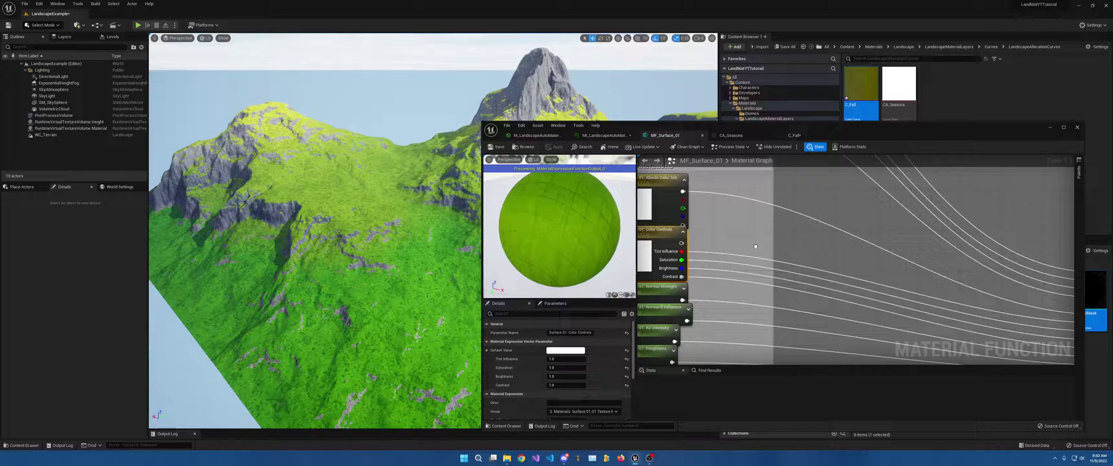
pyautogui.scroll(5, 1038, 304)
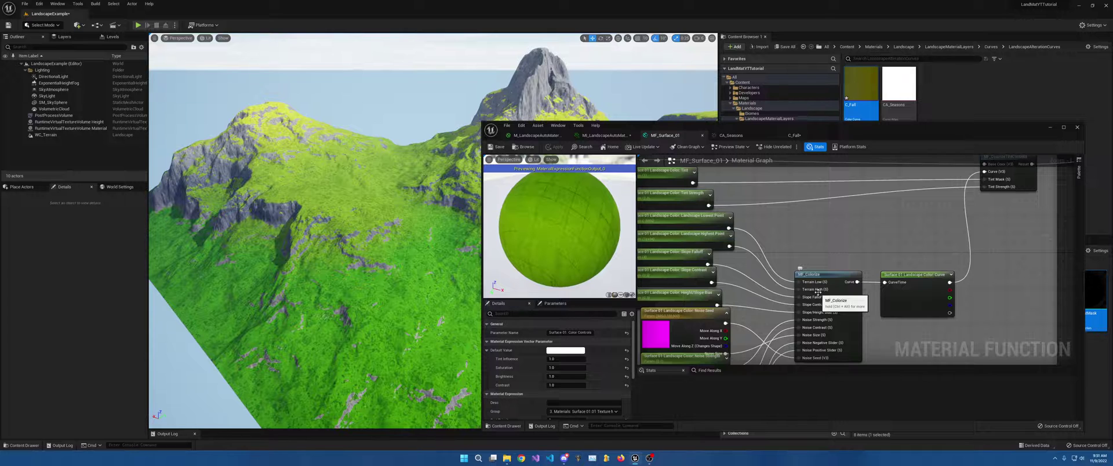
pyautogui.moveTo(907, 132); pyautogui.dragTo(531, 120)
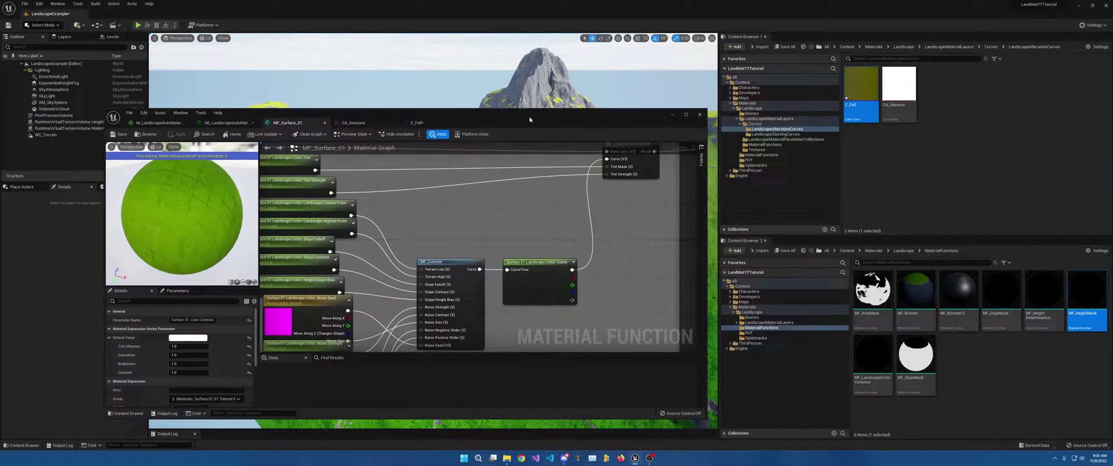
pyautogui.doubleClick(909, 86)
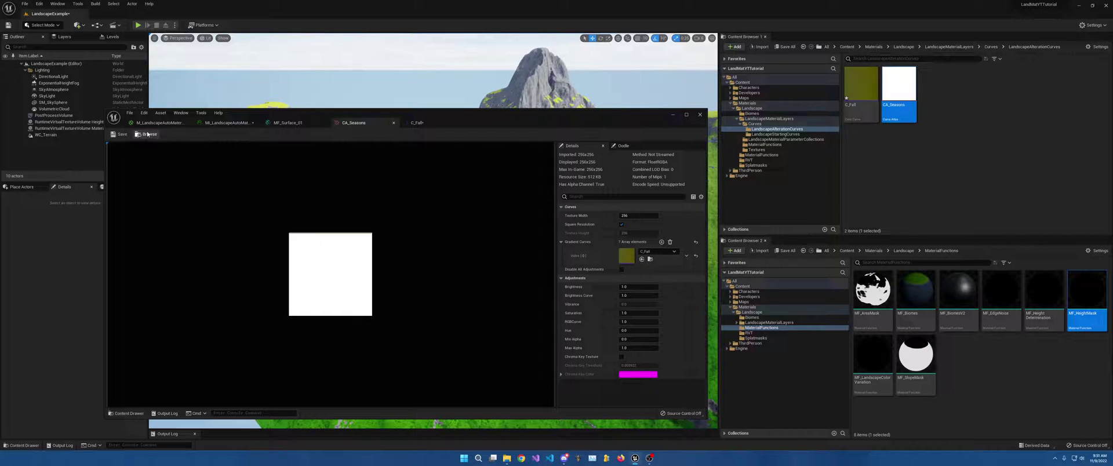
# Step: In MF_Surface_01, add a CurveAtlasRowParameter named "Seasons: Fall Curve" beside the Landscape Color Alteration group
pyautogui.click(290, 124)
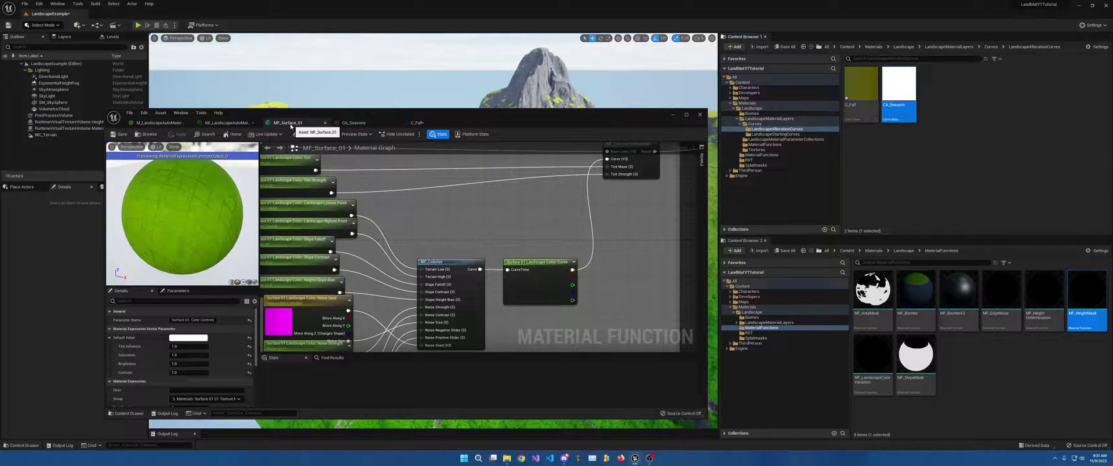
pyautogui.scroll(-4, 469, 228)
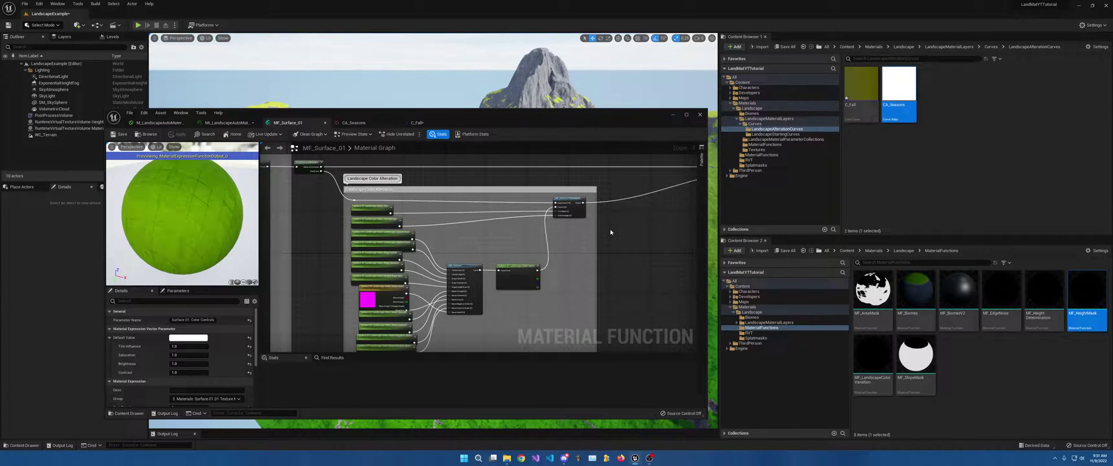
pyautogui.moveTo(611, 232); pyautogui.dragTo(569, 225, button='right')
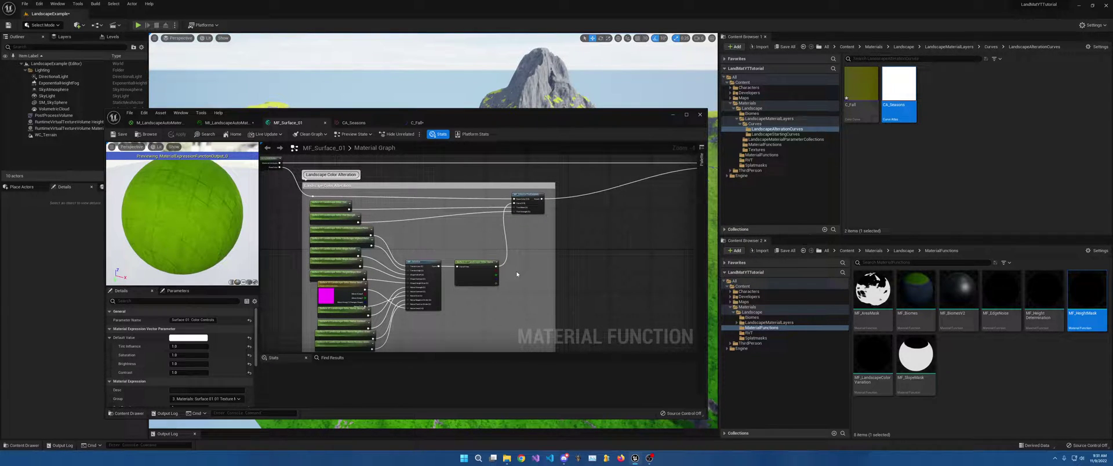
pyautogui.rightClick(590, 247)
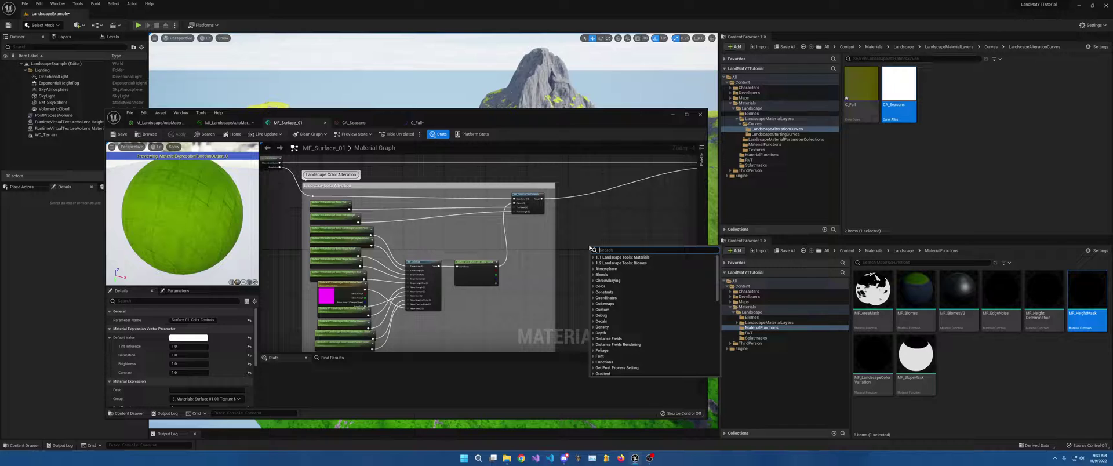
pyautogui.write('curve')
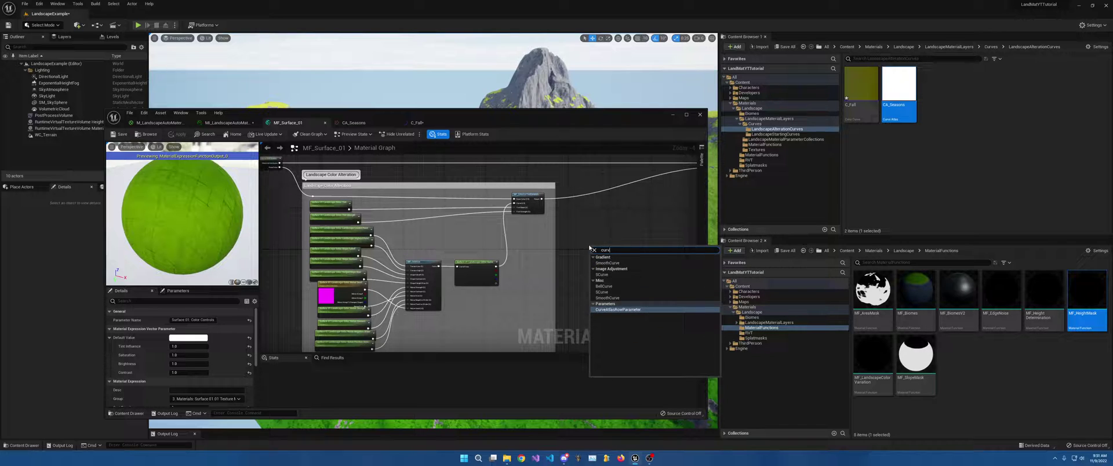
pyautogui.click(616, 310)
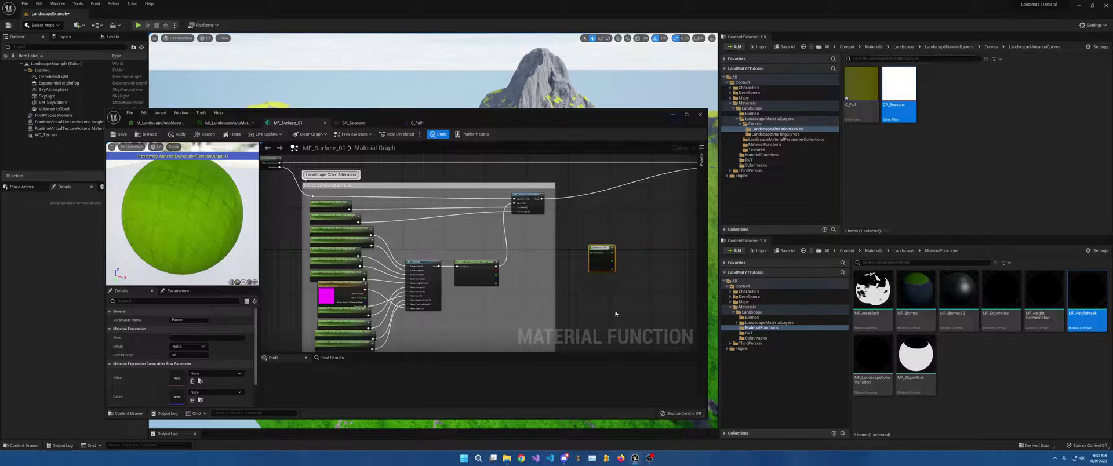
pyautogui.write('Curve')
pyautogui.press('Return')
# Step: Place Seasons: Fall Curve below the Surface 01 curve node, feed its CurveTime from MF_Colorize, and connect it to MF_ColorizeTintControls' Curve input
pyautogui.moveTo(586, 114); pyautogui.dragTo(587, 1)
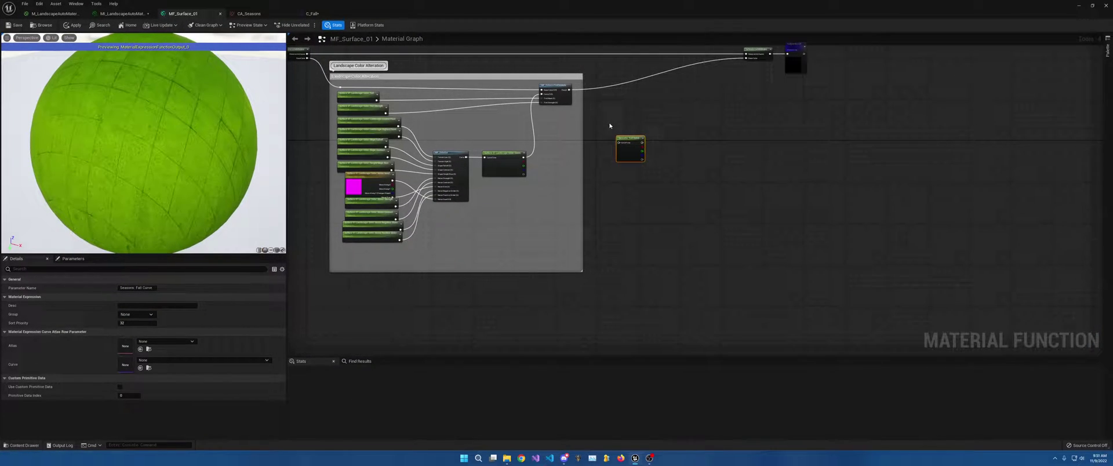
pyautogui.scroll(3, 589, 138)
pyautogui.scroll(2, 630, 157)
pyautogui.moveTo(628, 159); pyautogui.dragTo(781, 186, button='right')
pyautogui.moveTo(529, 360); pyautogui.dragTo(528, 372)
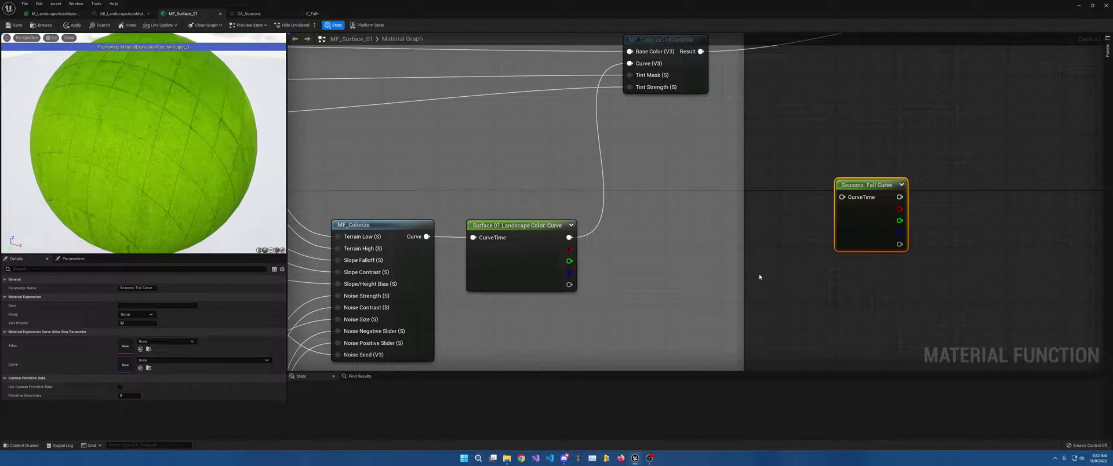
pyautogui.moveTo(873, 187); pyautogui.dragTo(849, 194, button='right')
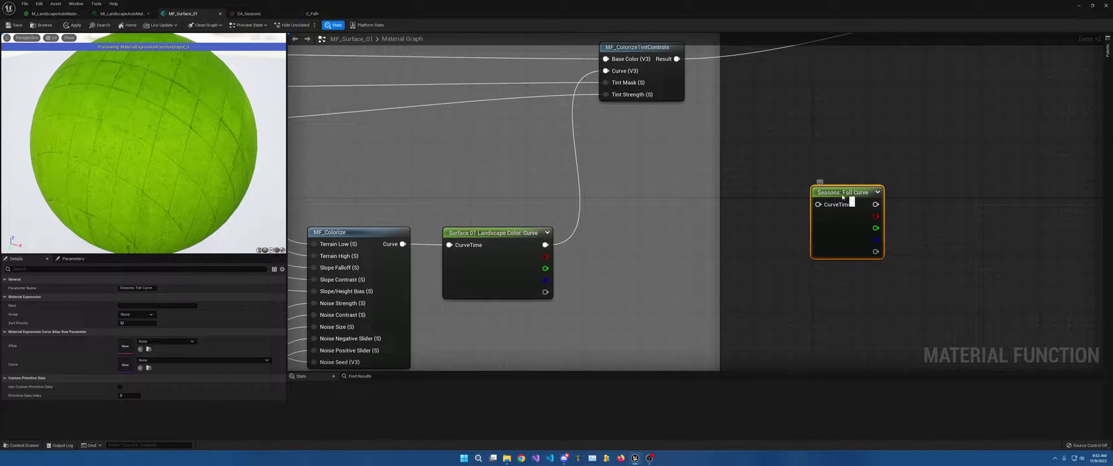
pyautogui.moveTo(849, 195); pyautogui.dragTo(403, 244)
pyautogui.moveTo(529, 316); pyautogui.dragTo(606, 71)
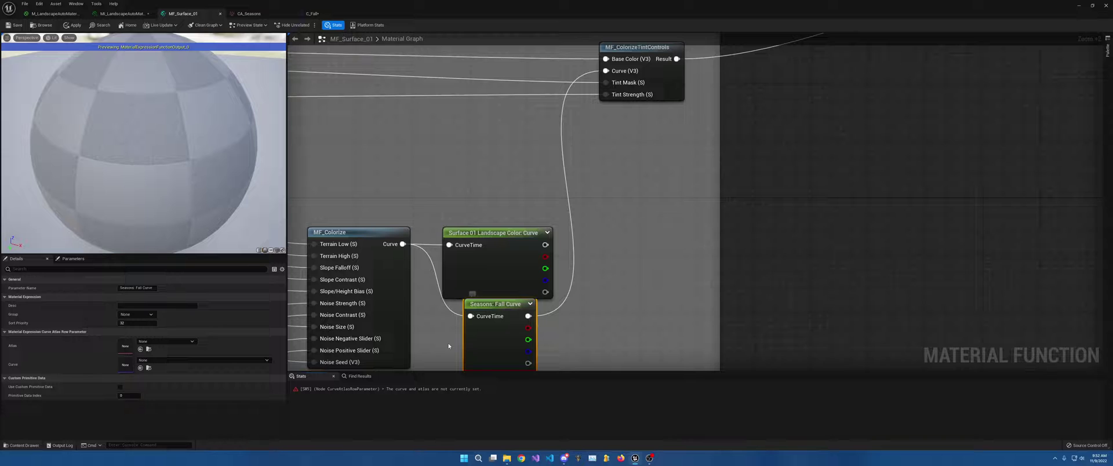
# Step: Assign the CA_Seasons atlas and the C_Fall curve to Seasons: Fall Curve and check the preview sphere
pyautogui.click(170, 345)
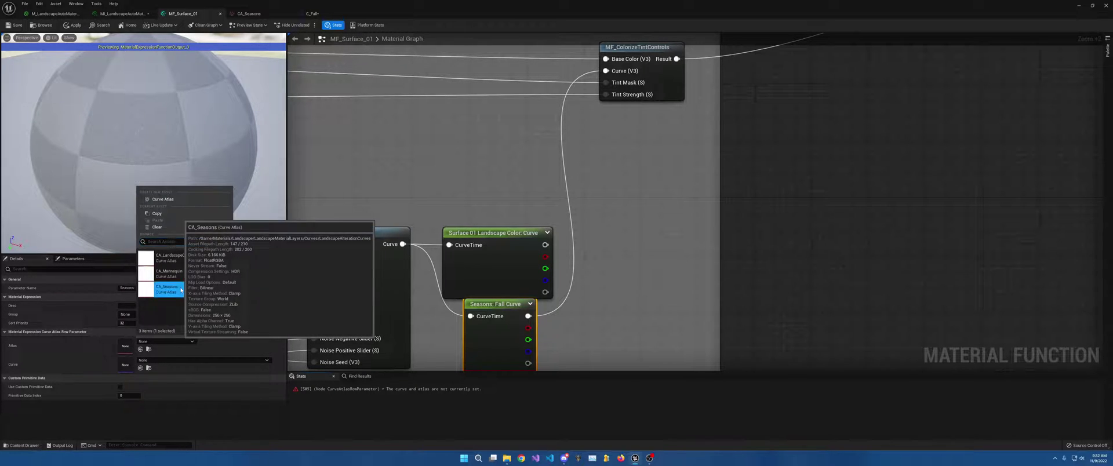
pyautogui.click(157, 256)
pyautogui.click(174, 361)
pyautogui.click(166, 277)
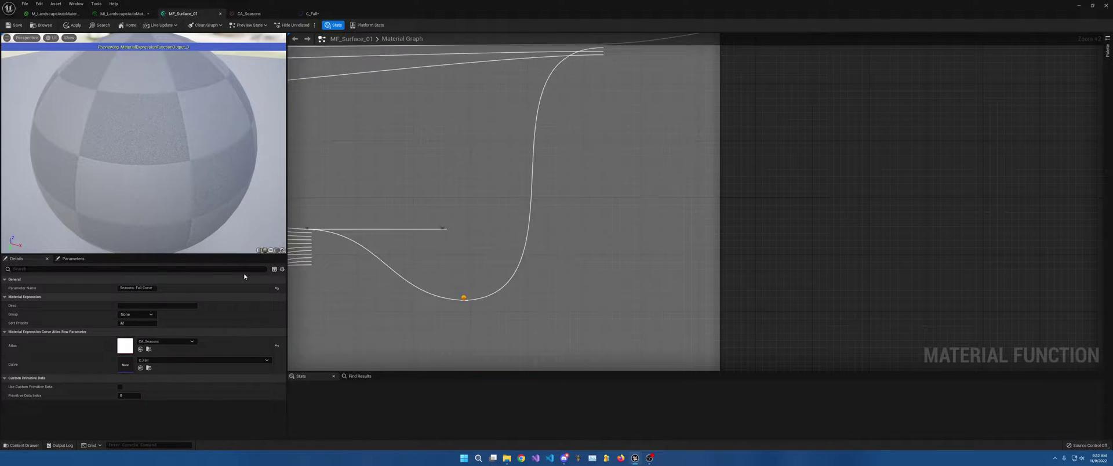
pyautogui.moveTo(145, 127); pyautogui.dragTo(192, 145)
# Step: Add a Lerp with Surface 01 Landscape Color: Curve as A and Seasons: Fall Curve as B, feeding MF_ColorizeTintControls' Curve input
pyautogui.moveTo(546, 244); pyautogui.dragTo(607, 70)
pyautogui.click(617, 218)
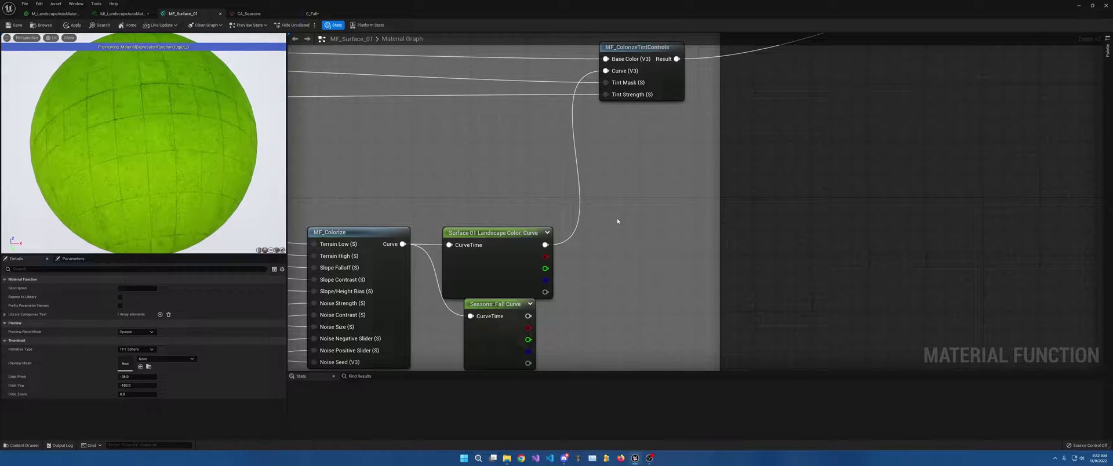
pyautogui.click(617, 218)
pyautogui.moveTo(545, 245); pyautogui.dragTo(529, 316)
pyautogui.moveTo(656, 237); pyautogui.dragTo(607, 70)
pyautogui.moveTo(194, 132); pyautogui.dragTo(132, 148)
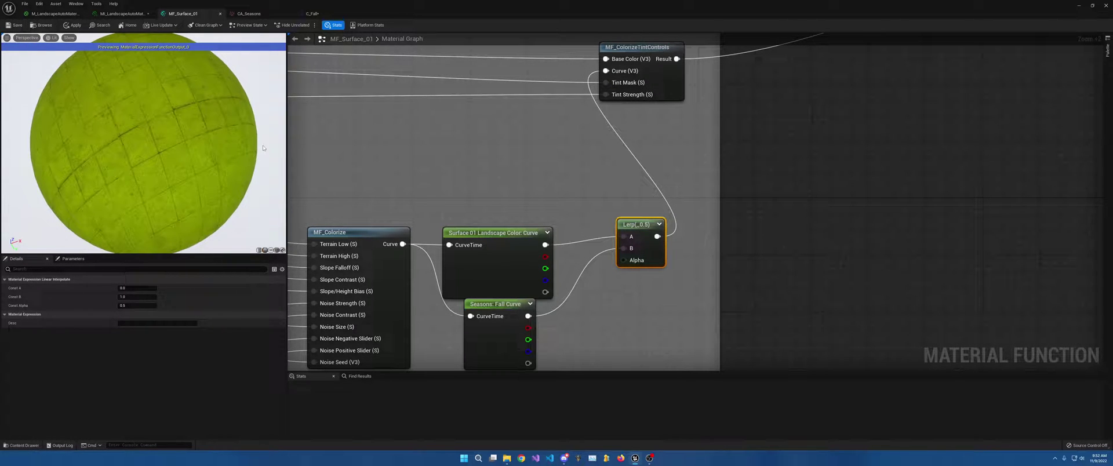
pyautogui.moveTo(263, 148); pyautogui.dragTo(232, 152)
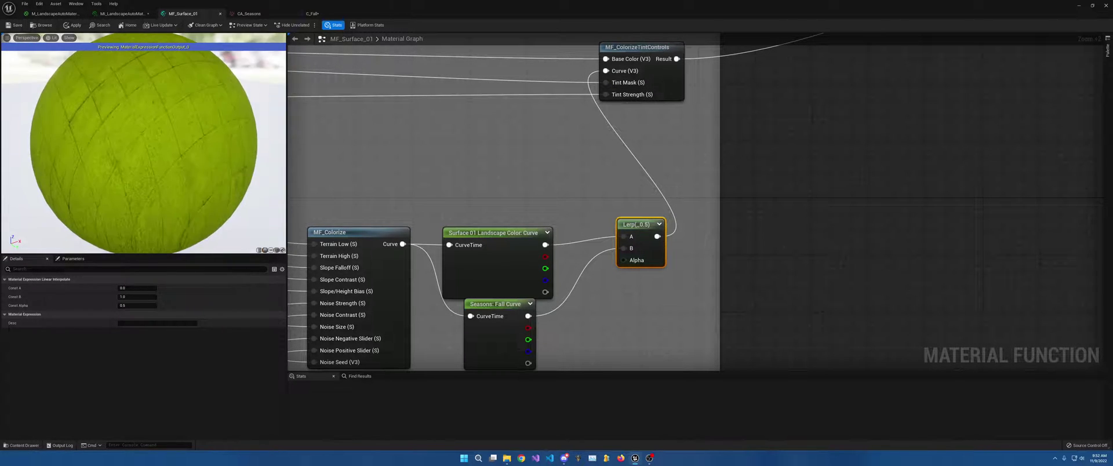
# Step: Try Const Alpha values of 1, 0.5 and 0.8 on the curve Lerp, then return it to 0.5
pyautogui.click(138, 305)
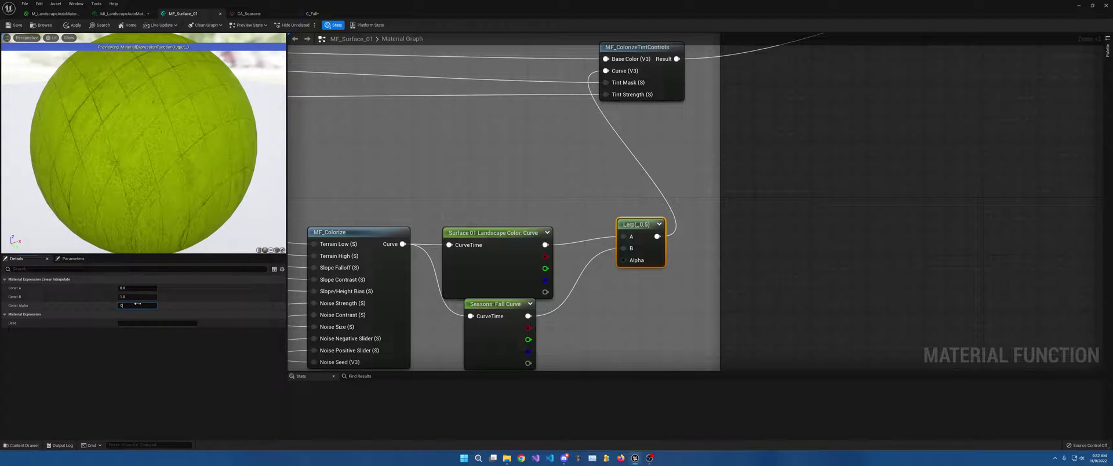
pyautogui.write('1')
pyautogui.press('Return')
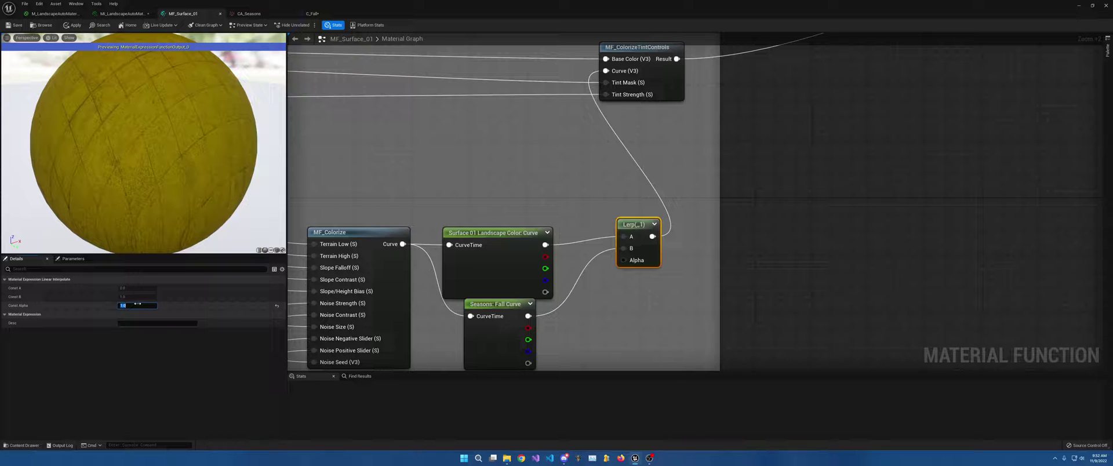
pyautogui.write('0.5')
pyautogui.press('Return')
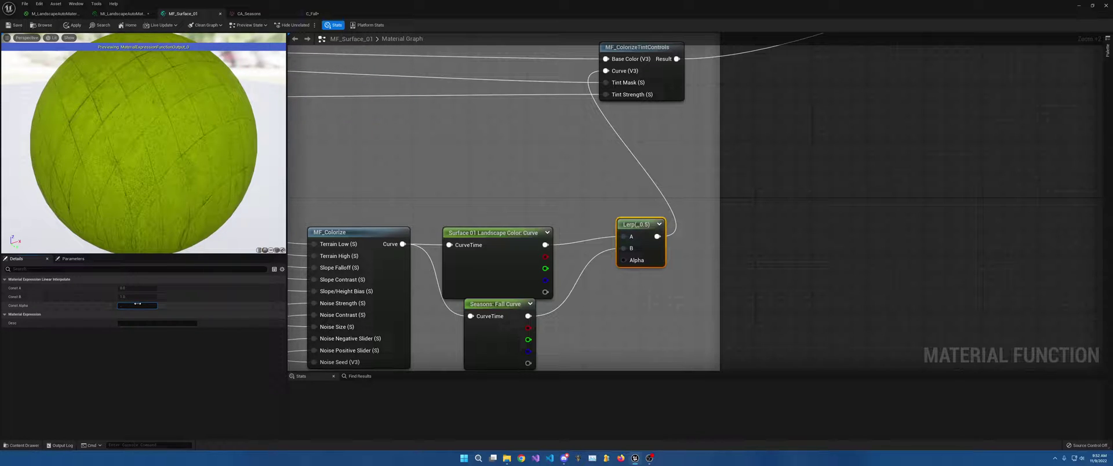
pyautogui.write('0.8')
pyautogui.press('Return')
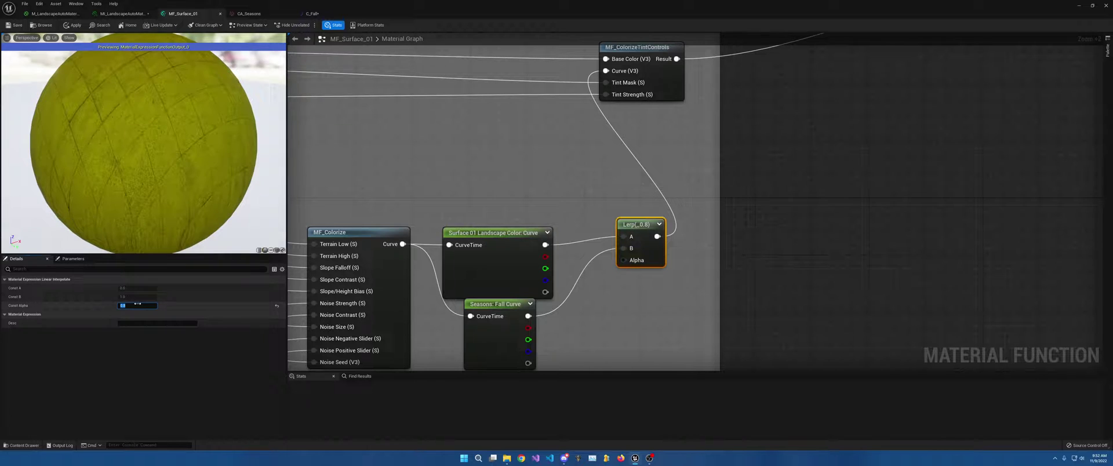
pyautogui.moveTo(452, 221); pyautogui.dragTo(522, 253, button='right')
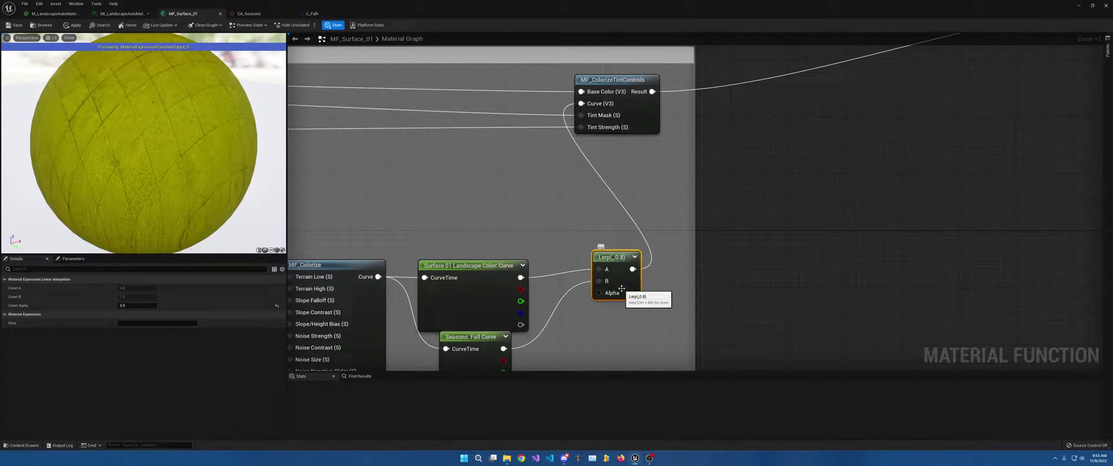
pyautogui.click(134, 306)
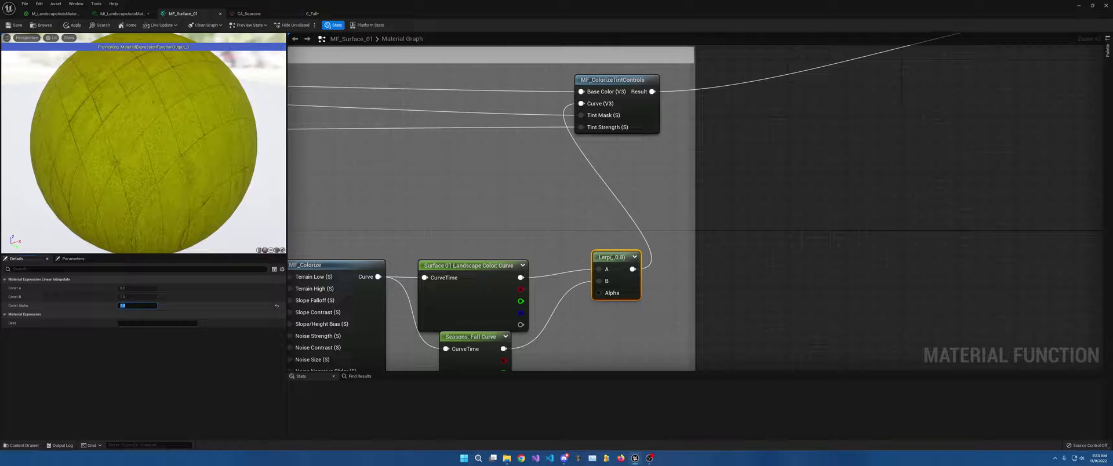
pyautogui.write('.5')
pyautogui.press('Return')
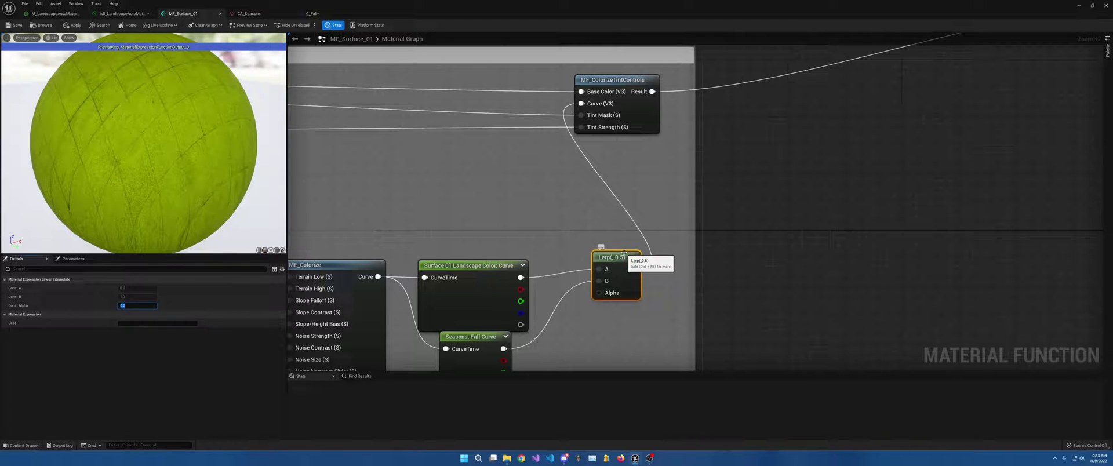
# Step: Route the Surface 01 curve directly into MF_ColorizeTintControls and add a second Lerp blending its result with Seasons: Fall Curve into Base Color
pyautogui.hotkey('ctrl', 'v')
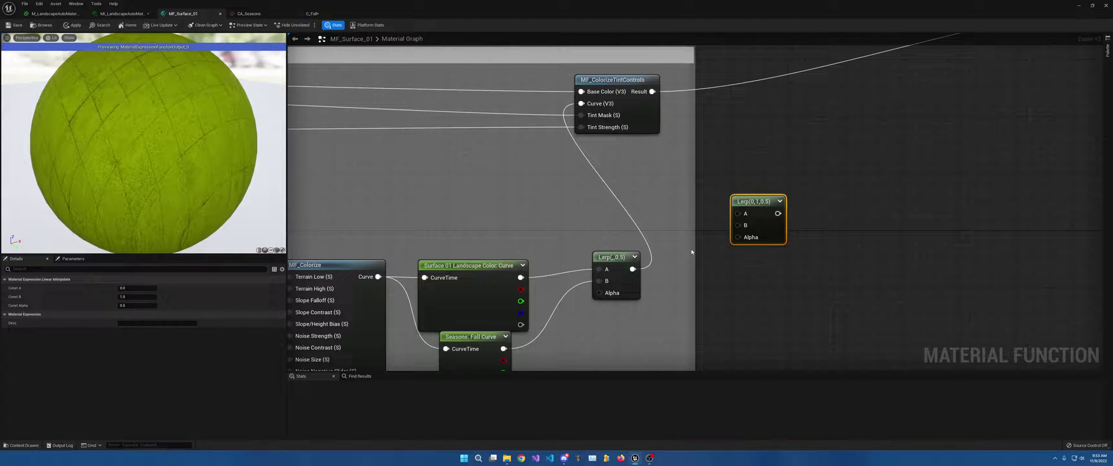
pyautogui.moveTo(504, 348); pyautogui.dragTo(739, 229)
pyautogui.moveTo(652, 92); pyautogui.dragTo(741, 215)
pyautogui.moveTo(520, 277); pyautogui.dragTo(587, 109)
pyautogui.moveTo(804, 144); pyautogui.dragTo(524, 269, button='right')
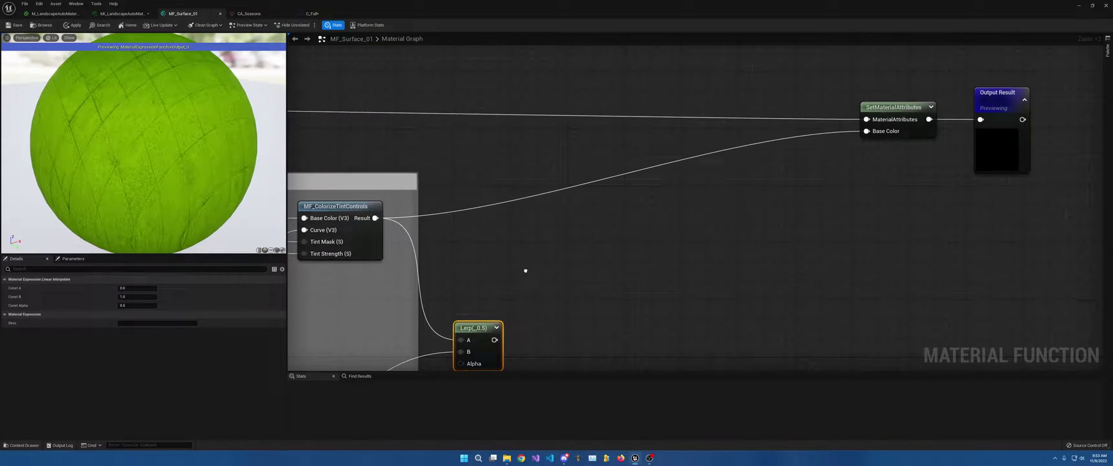
pyautogui.moveTo(494, 340); pyautogui.dragTo(882, 132)
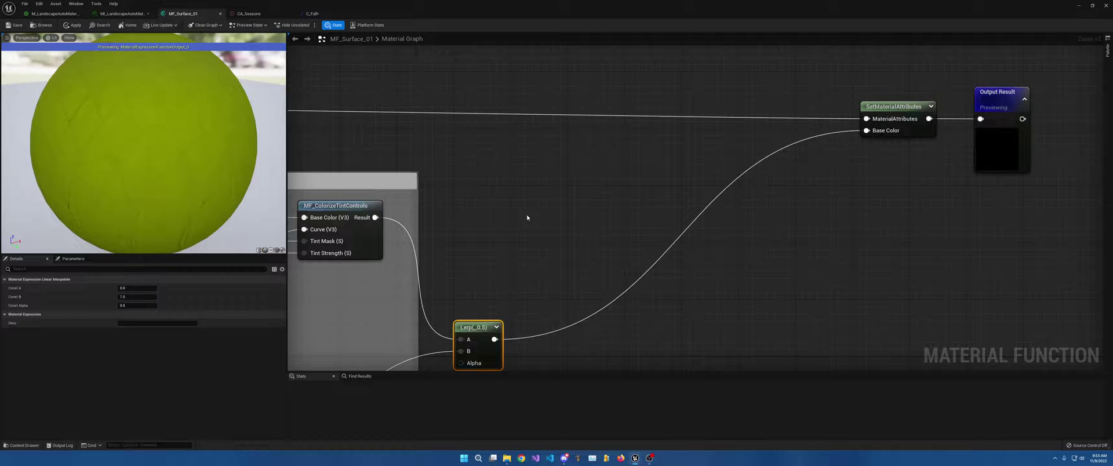
# Step: Set the second Lerp's Const Alpha to 1 and move the node closer to the wire into Base Color
pyautogui.click(137, 306)
pyautogui.write('1')
pyautogui.press('Return')
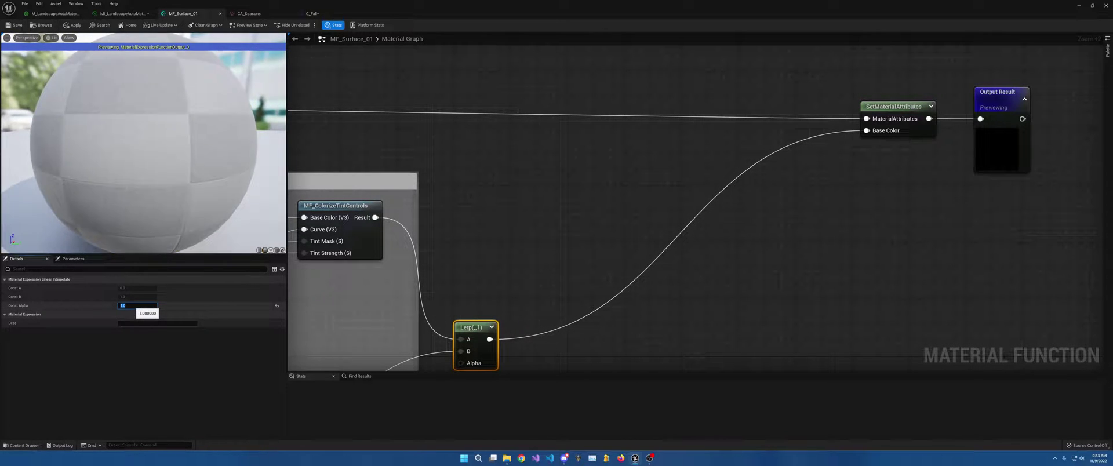
pyautogui.moveTo(471, 328); pyautogui.dragTo(528, 278)
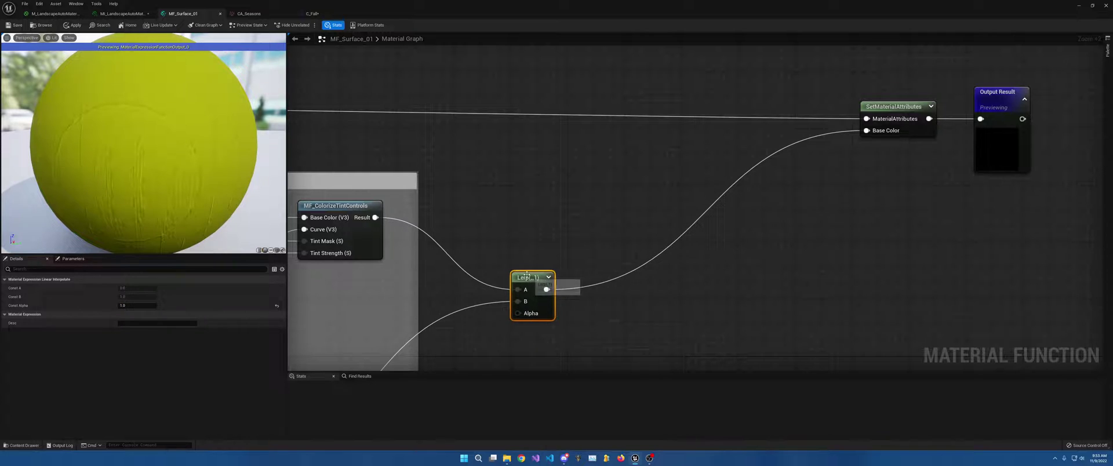
# Step: Reconnect the first Lerp to MF_ColorizeTintControls' Curve input and that function's Result to the Base Color of SetMaterialAttributes
pyautogui.moveTo(458, 259); pyautogui.dragTo(510, 298, button='right')
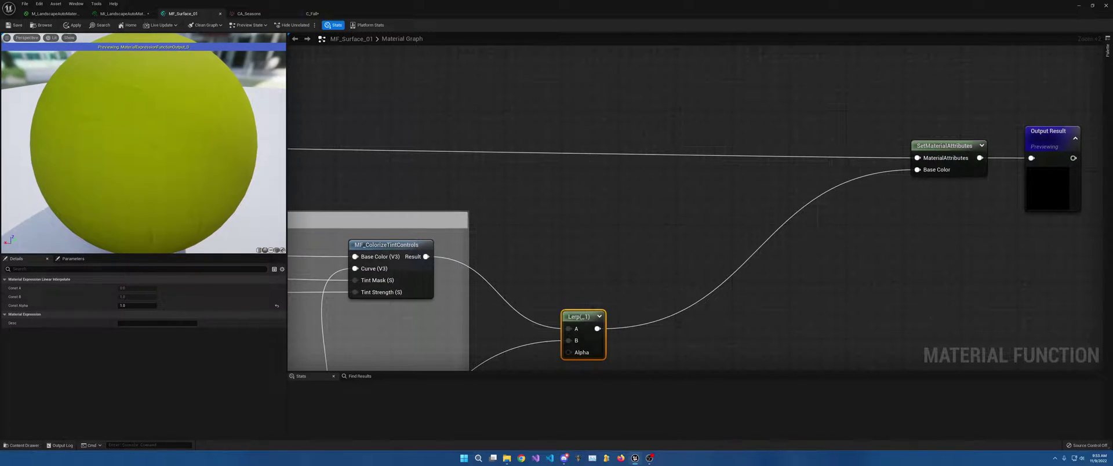
pyautogui.moveTo(338, 359); pyautogui.dragTo(462, 229, button='right')
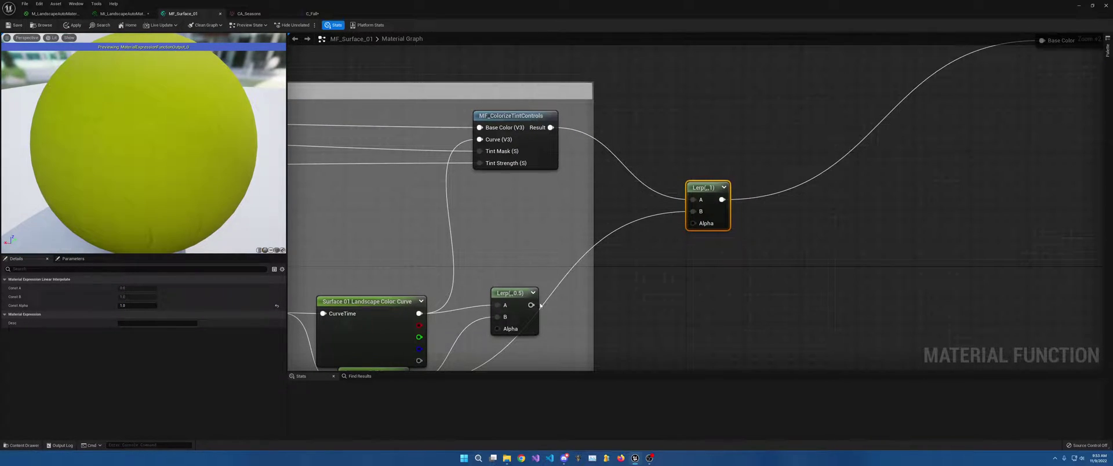
pyautogui.moveTo(531, 305); pyautogui.dragTo(481, 140)
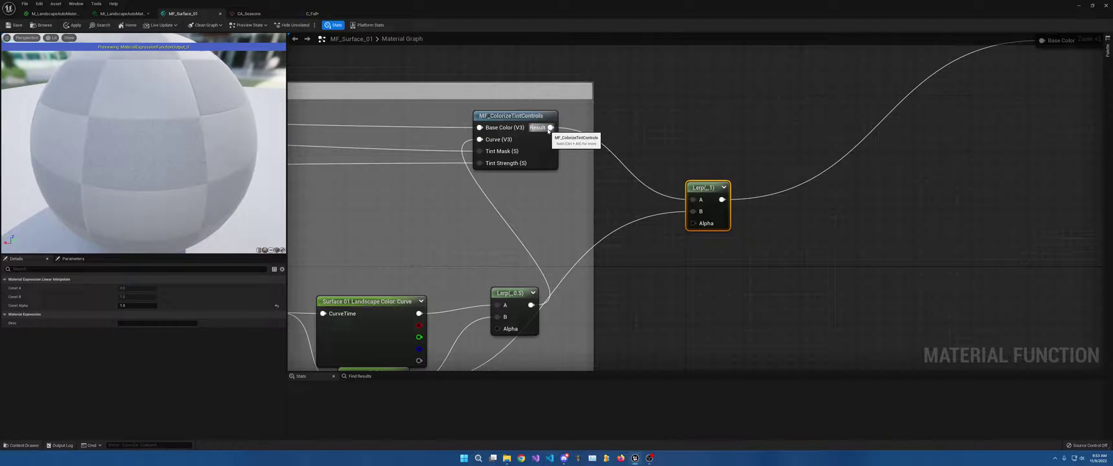
pyautogui.moveTo(551, 127); pyautogui.dragTo(1038, 224)
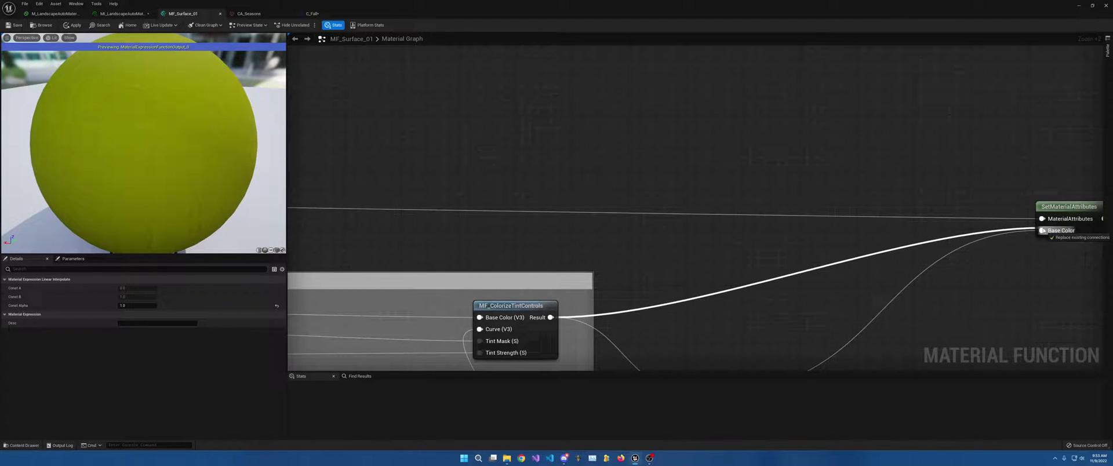
# Step: Set the Const Alpha of the first Lerp, between the two curve nodes and MF_ColorizeTintControls, to 1
pyautogui.moveTo(828, 282); pyautogui.dragTo(860, 65, button='right')
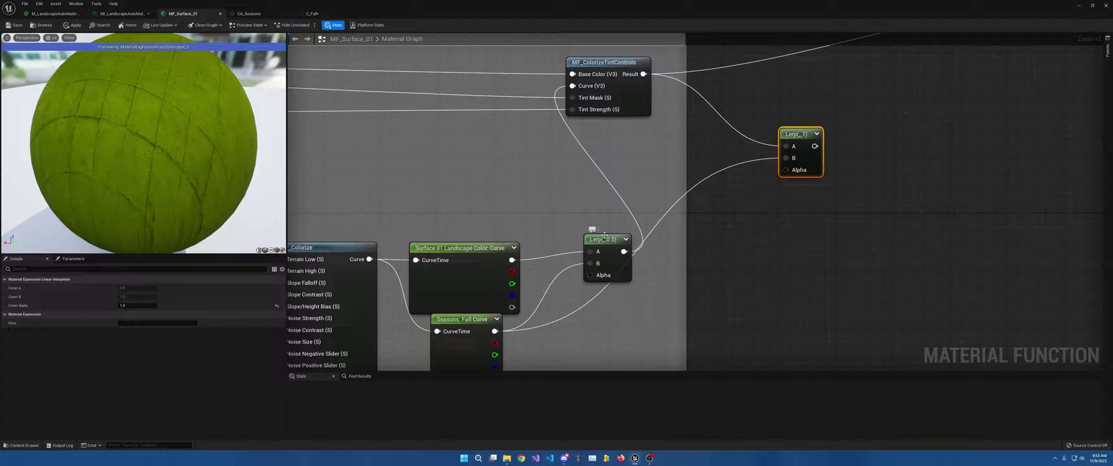
pyautogui.click(612, 255)
pyautogui.click(127, 306)
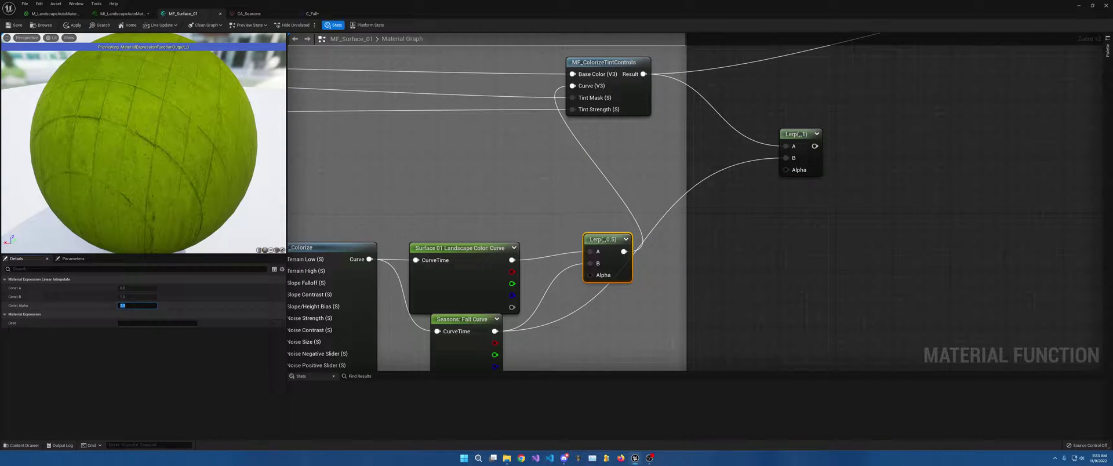
pyautogui.write('1')
pyautogui.press('Return')
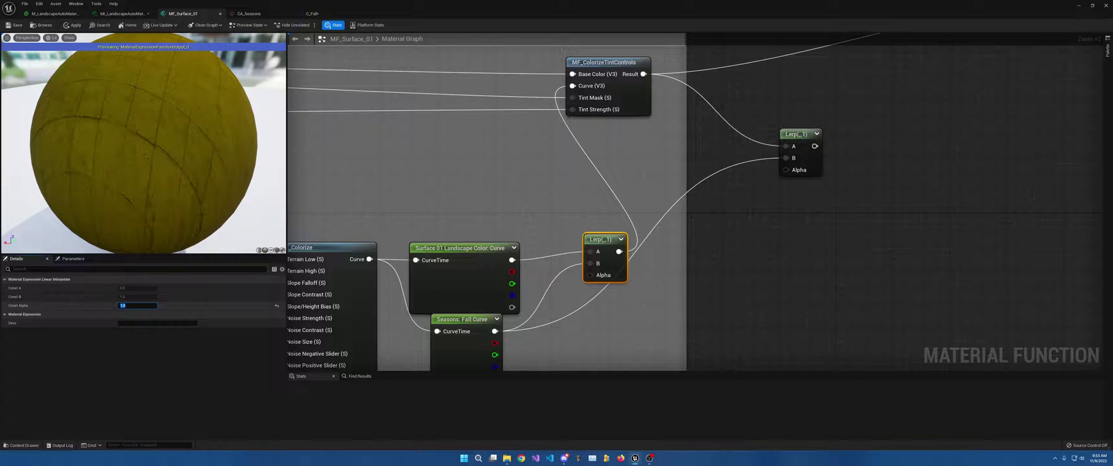
# Step: Delete the second Lerp node and align the Seasons: Fall Curve node under the Surface 01 Landscape Color Curve node
pyautogui.moveTo(755, 117); pyautogui.dragTo(843, 204)
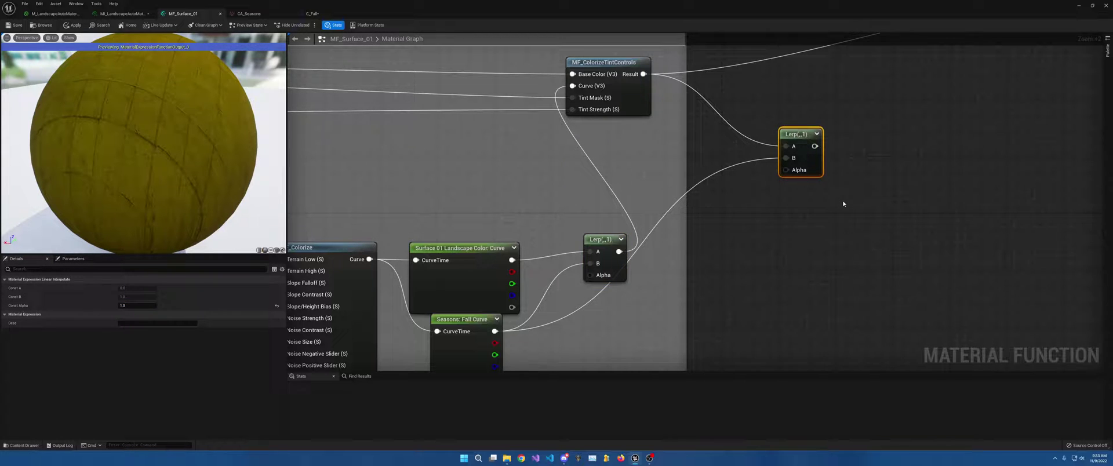
pyautogui.press('Delete')
pyautogui.moveTo(704, 199); pyautogui.dragTo(767, 238, button='right')
pyautogui.scroll(-2, 767, 238)
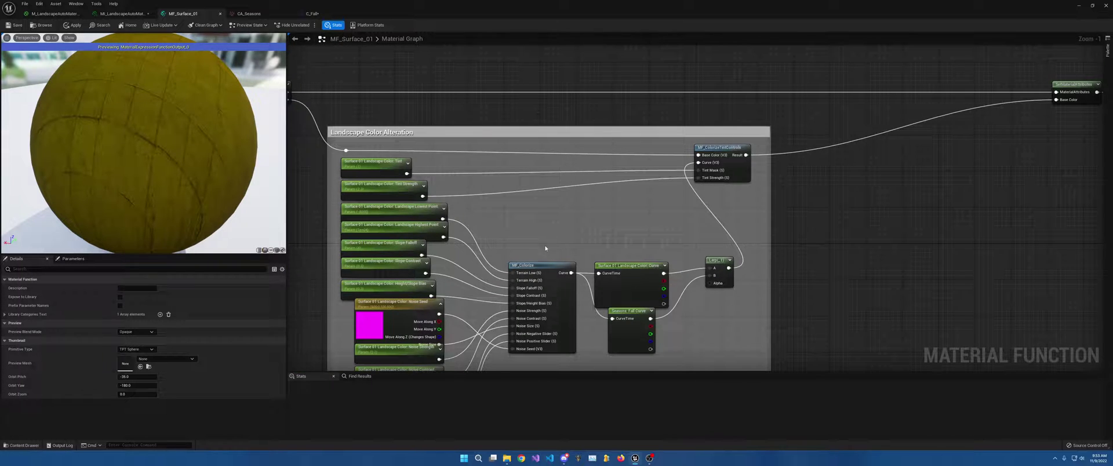
pyautogui.moveTo(631, 224); pyautogui.dragTo(671, 181, button='right')
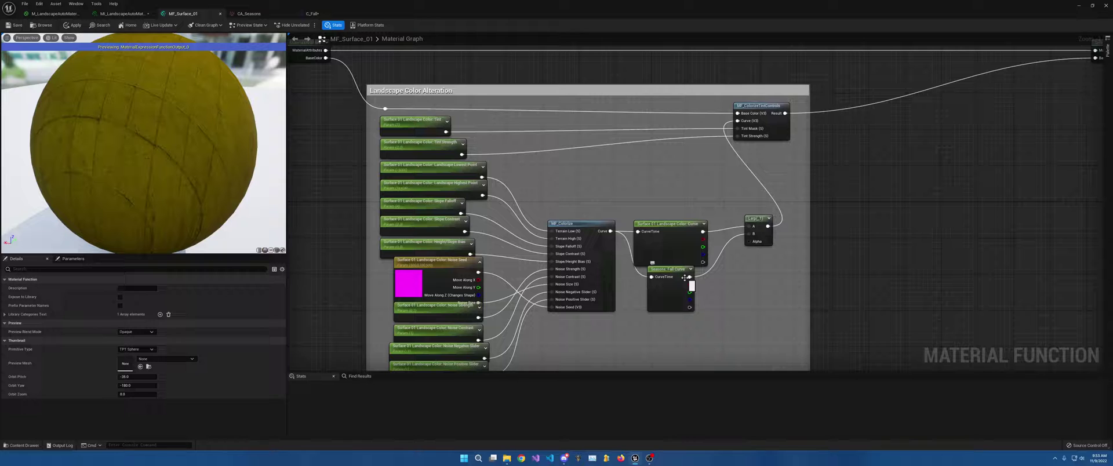
pyautogui.moveTo(671, 273); pyautogui.dragTo(684, 274)
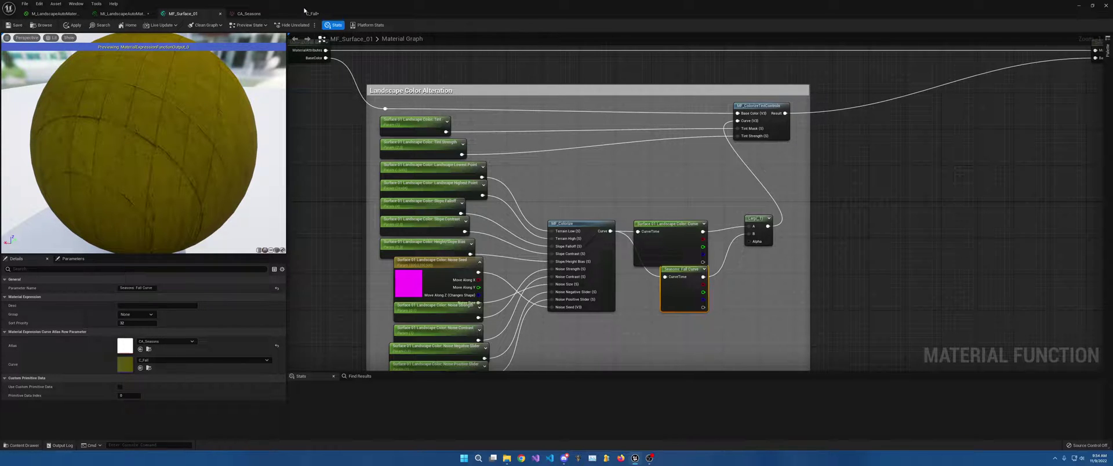
# Step: Reveal the content browser beside the material editor and open the LandscapeMaterialParameterCollections folder inside LandscapeMaterialLayers
pyautogui.moveTo(477, 10); pyautogui.dragTo(318, 93)
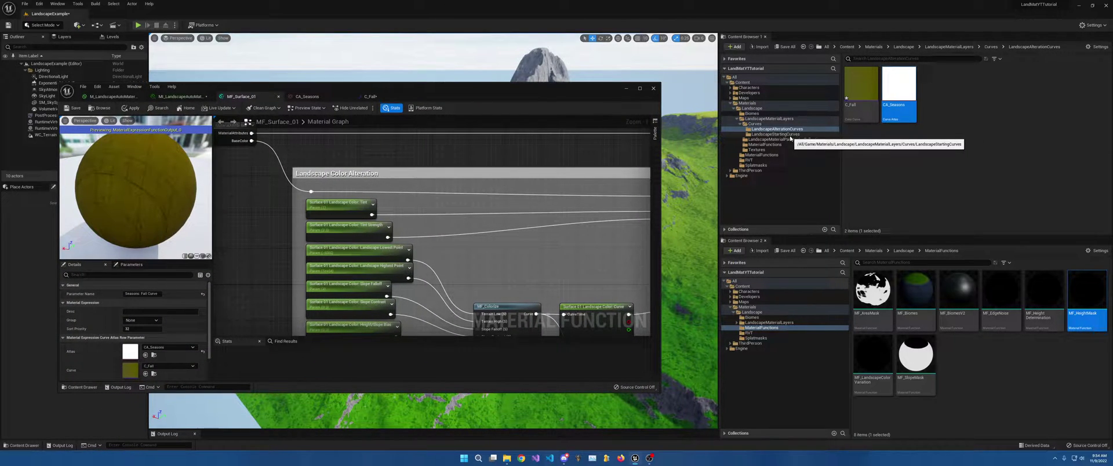
pyautogui.click(772, 124)
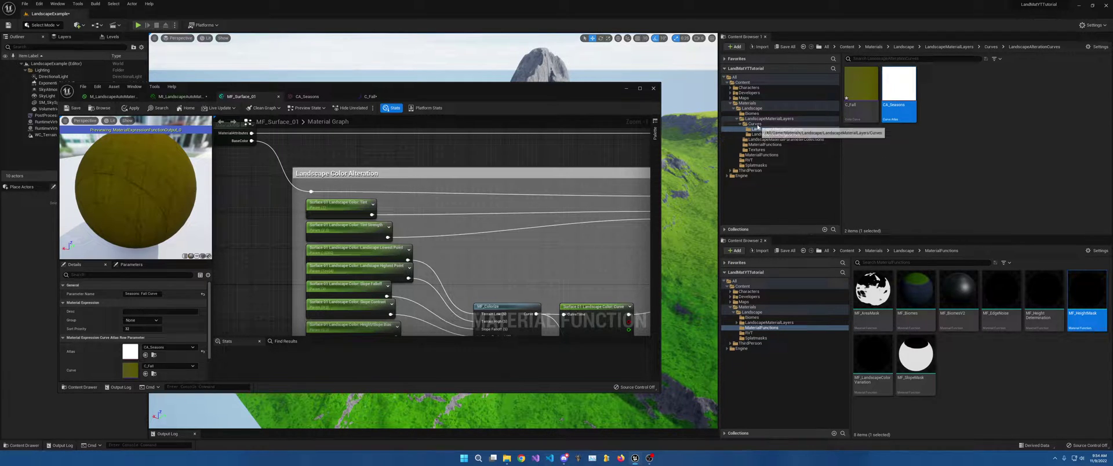
pyautogui.click(755, 119)
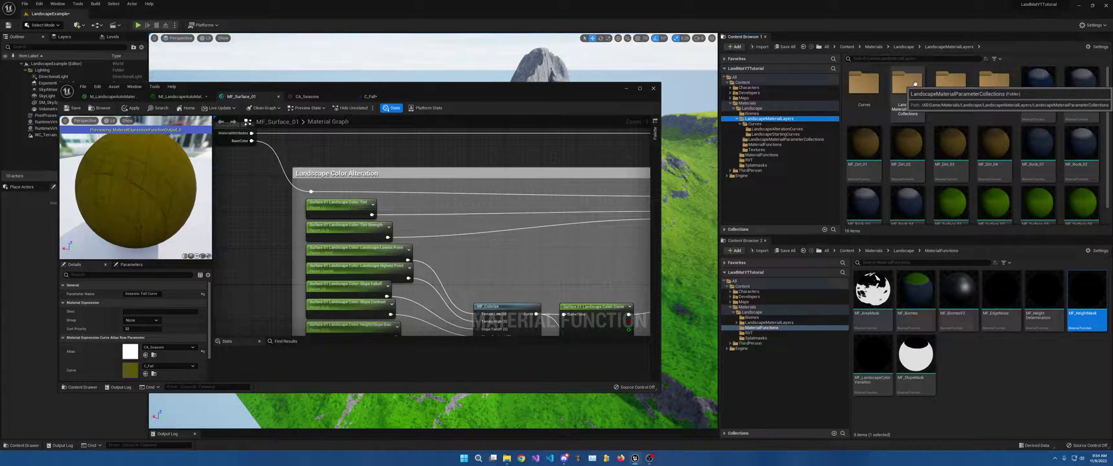
pyautogui.doubleClick(915, 84)
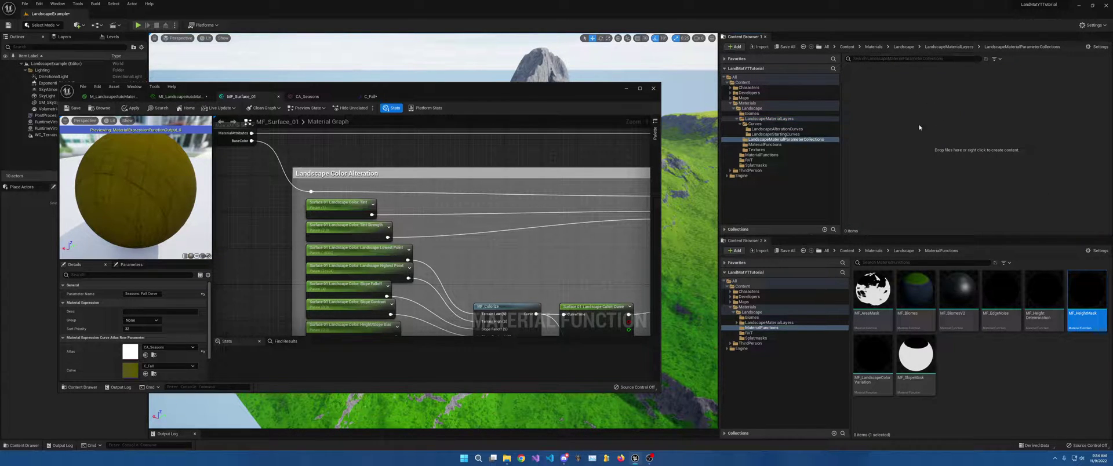
# Step: Create a Material Parameter Collection named MPC_Seasons_Fall in the LandscapeMaterialParameterCollections folder
pyautogui.rightClick(864, 95)
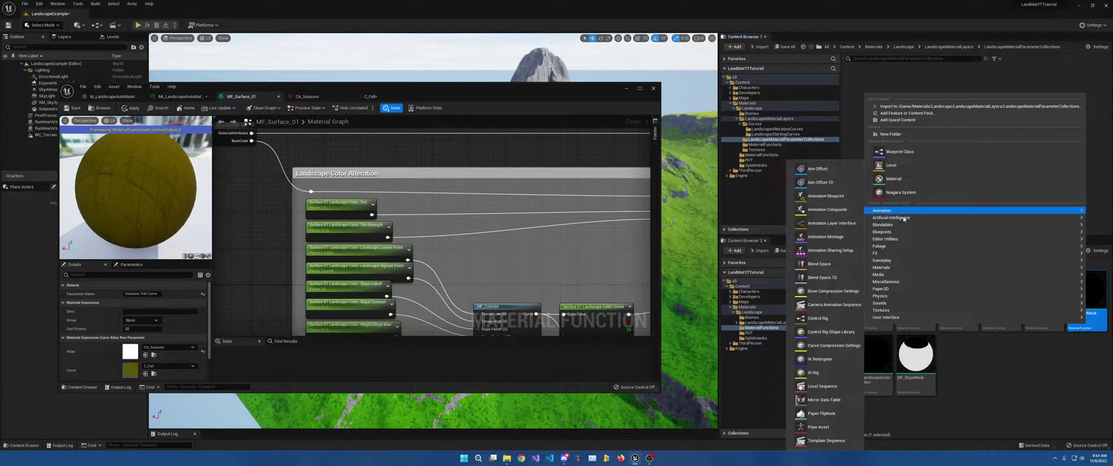
pyautogui.moveTo(905, 248)
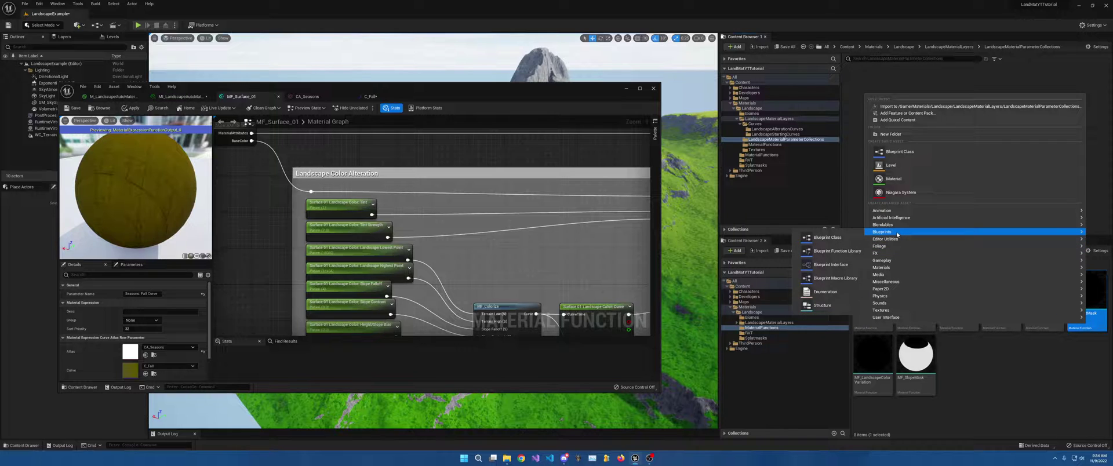
pyautogui.moveTo(893, 268)
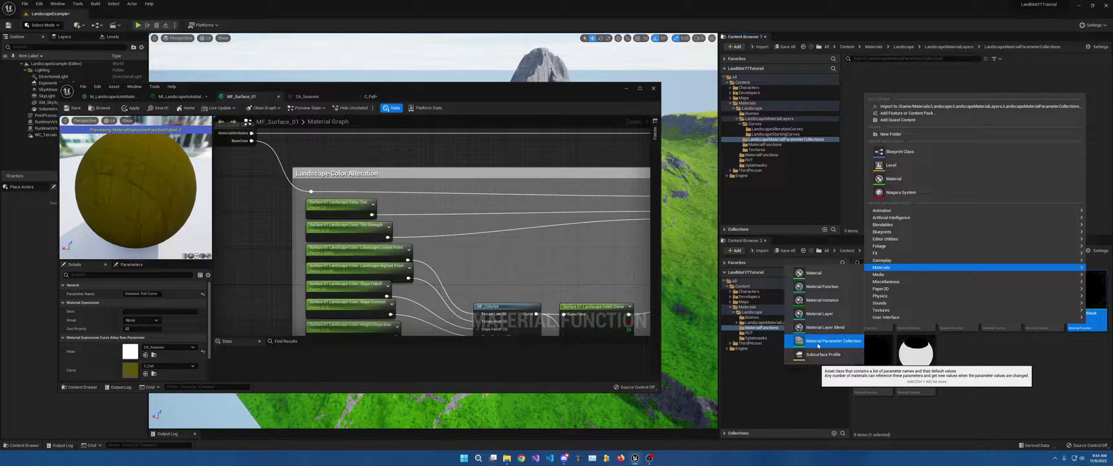
pyautogui.click(818, 343)
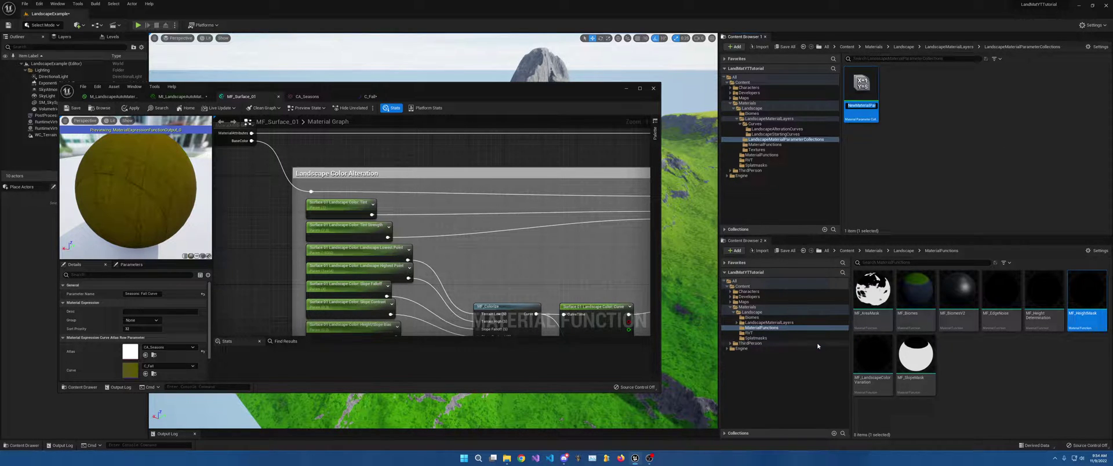
pyautogui.write('M')
pyautogui.write('sons')
pyautogui.press('Return')
pyautogui.write('_Fall')
pyautogui.press('Return')
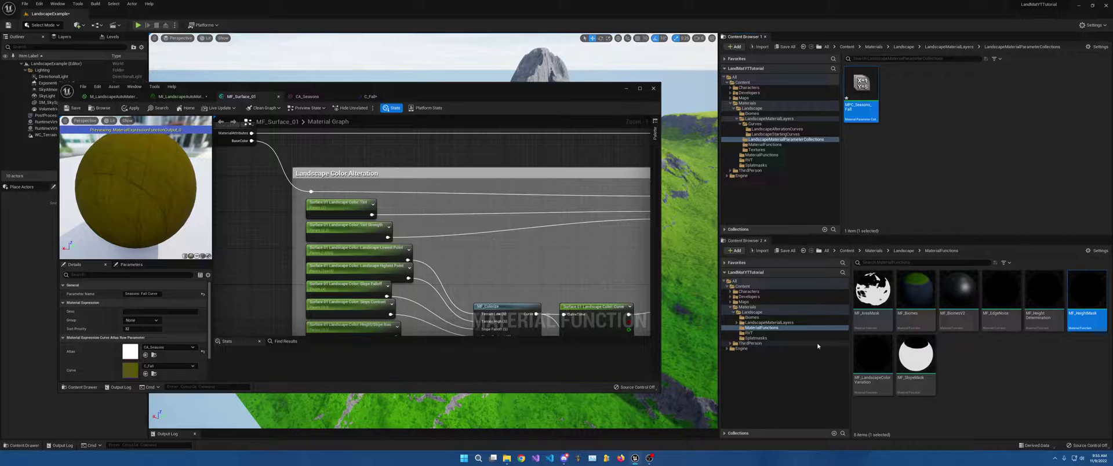
# Step: Add a scalar parameter named Fall Color Transition to MPC_Seasons_Fall and save the collection
pyautogui.doubleClick(862, 110)
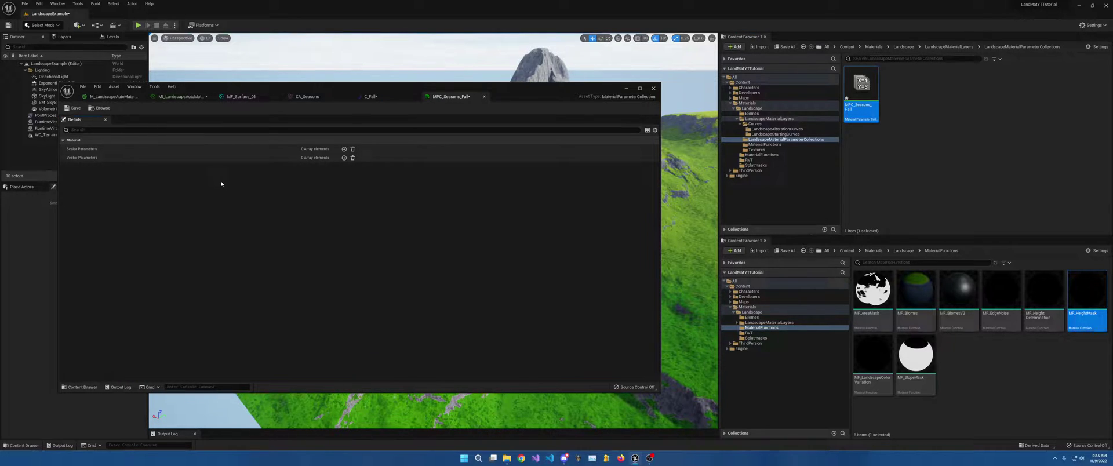
pyautogui.click(344, 150)
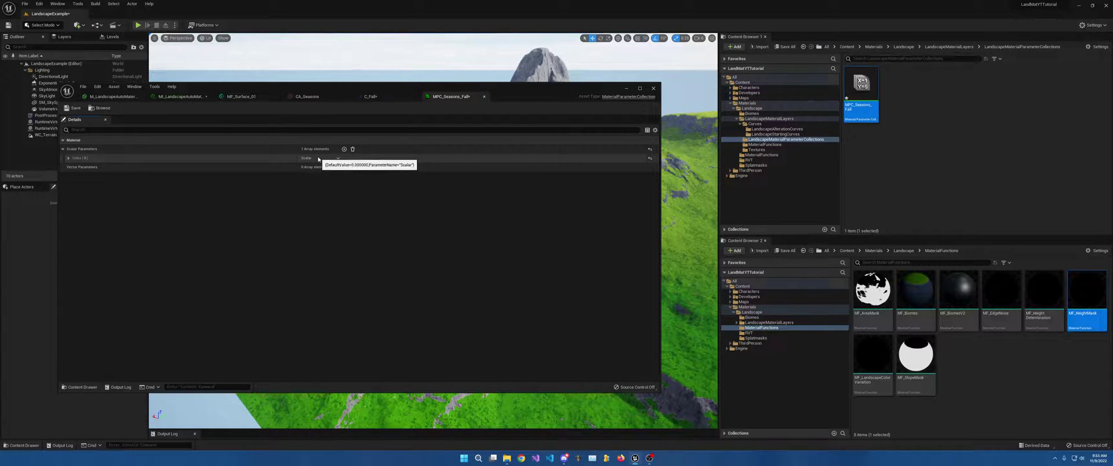
pyautogui.click(69, 158)
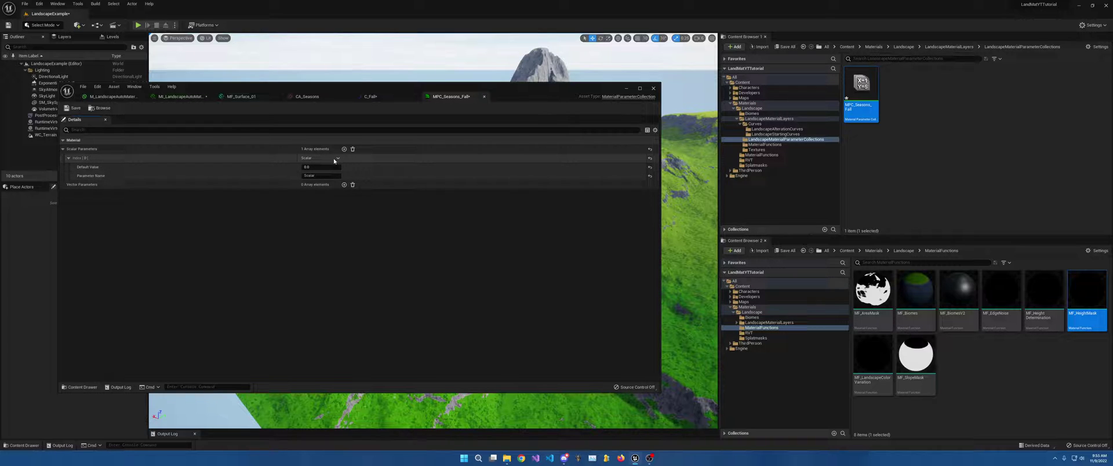
pyautogui.click(338, 158)
pyautogui.click(312, 163)
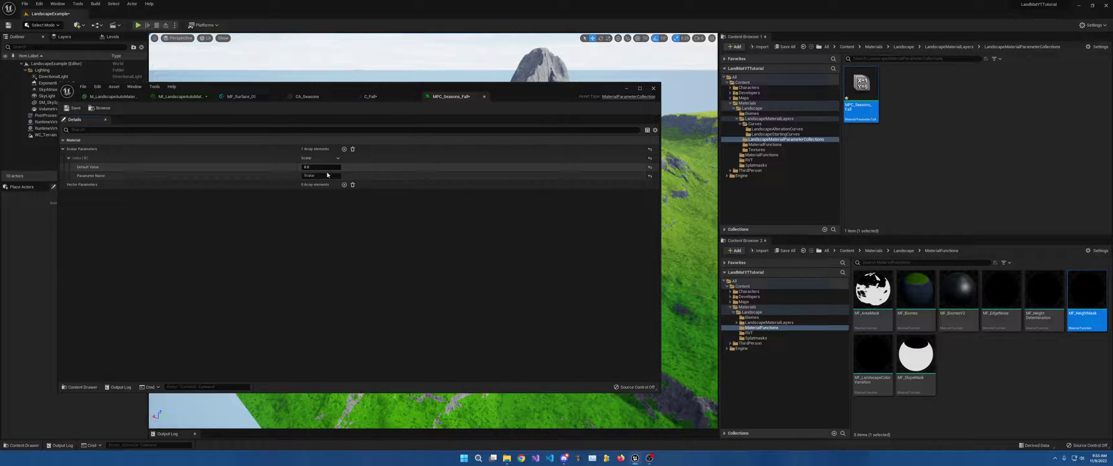
pyautogui.click(320, 176)
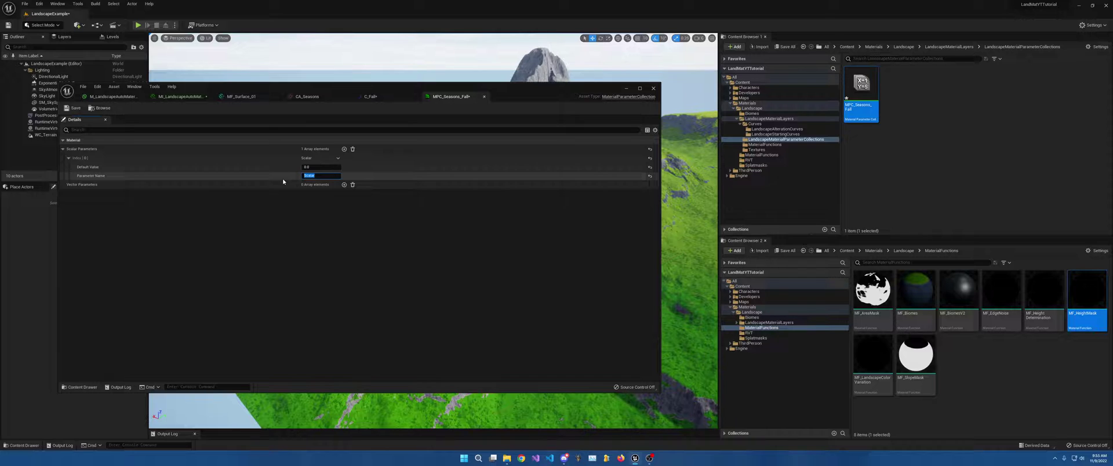
pyautogui.write('Fall Color Transition')
pyautogui.press('Return')
pyautogui.click(84, 119)
# Step: Place MPC_Seasons_Fall in the MF_Surface_01 graph below the Fall Curve node and set its Parameter Name to Fall Color Transition
pyautogui.click(371, 96)
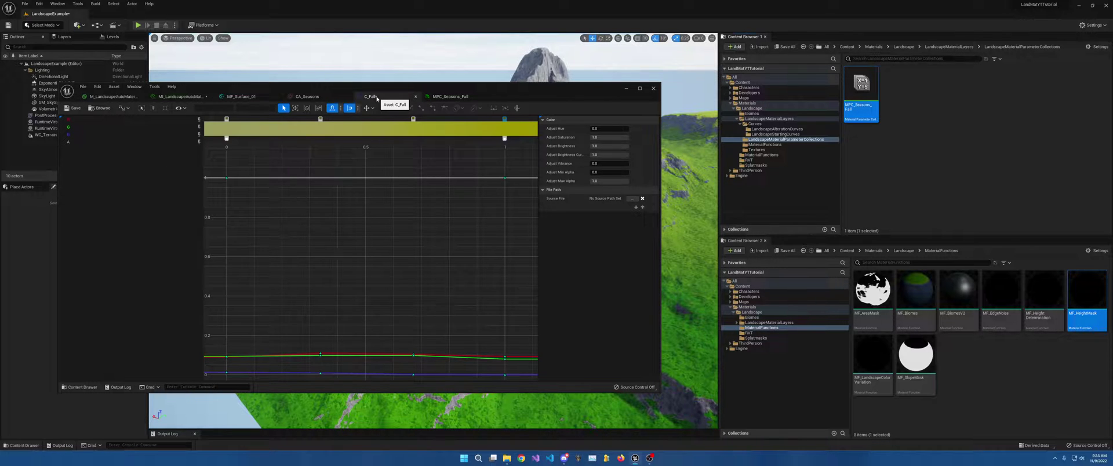
pyautogui.click(241, 96)
pyautogui.moveTo(462, 262); pyautogui.dragTo(324, 109, button='right')
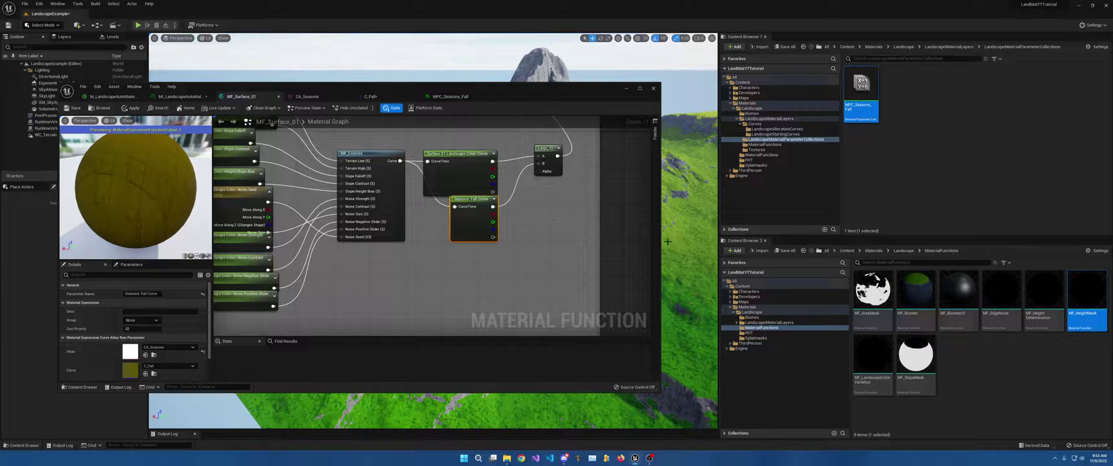
pyautogui.moveTo(862, 87); pyautogui.dragTo(506, 265)
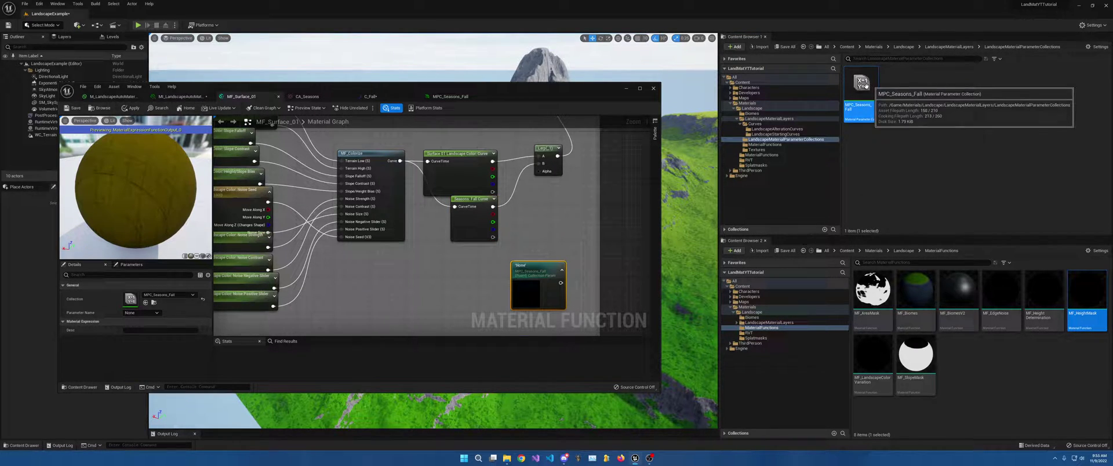
pyautogui.moveTo(526, 279); pyautogui.dragTo(483, 272)
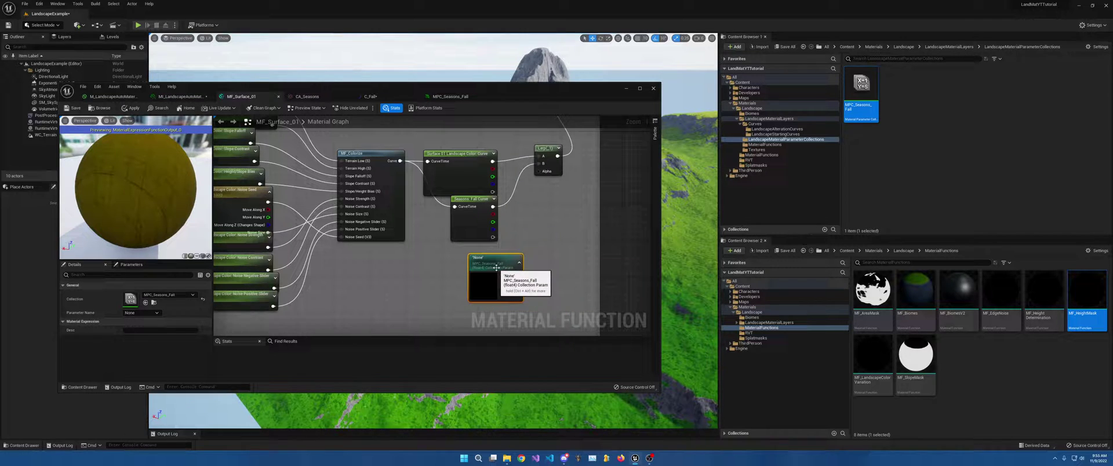
pyautogui.click(157, 312)
pyautogui.click(192, 319)
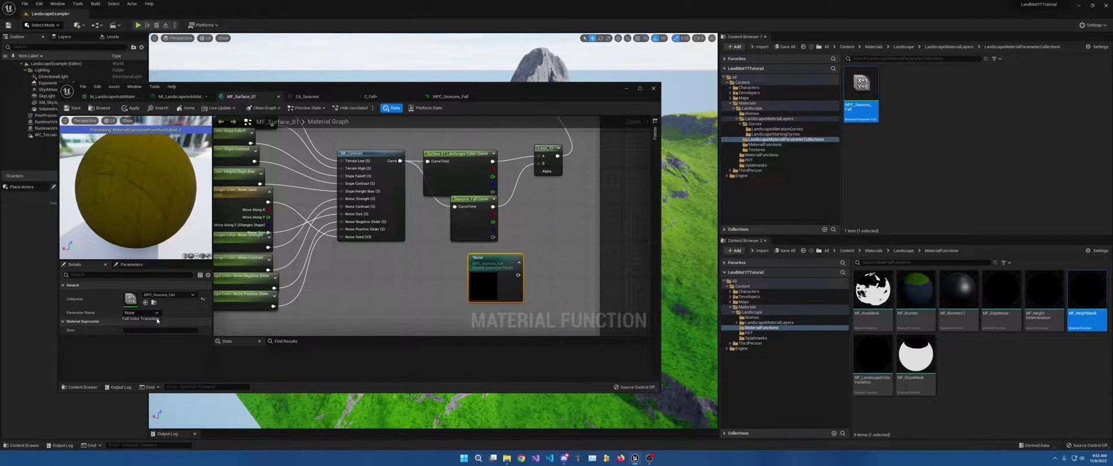
# Step: Try adding another CollectionParameter node through the node search, and delete that extra node
pyautogui.rightClick(399, 278)
pyautogui.write('material p')
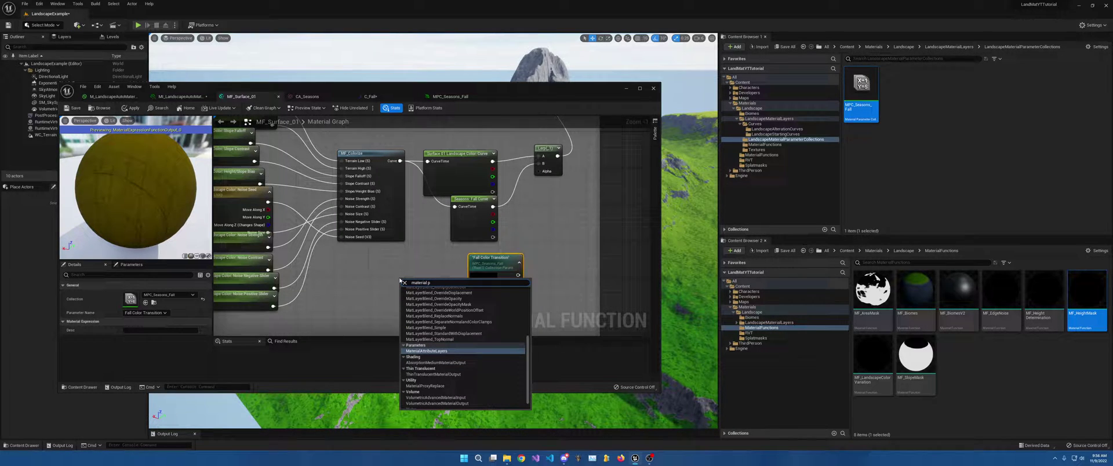
pyautogui.write('a')
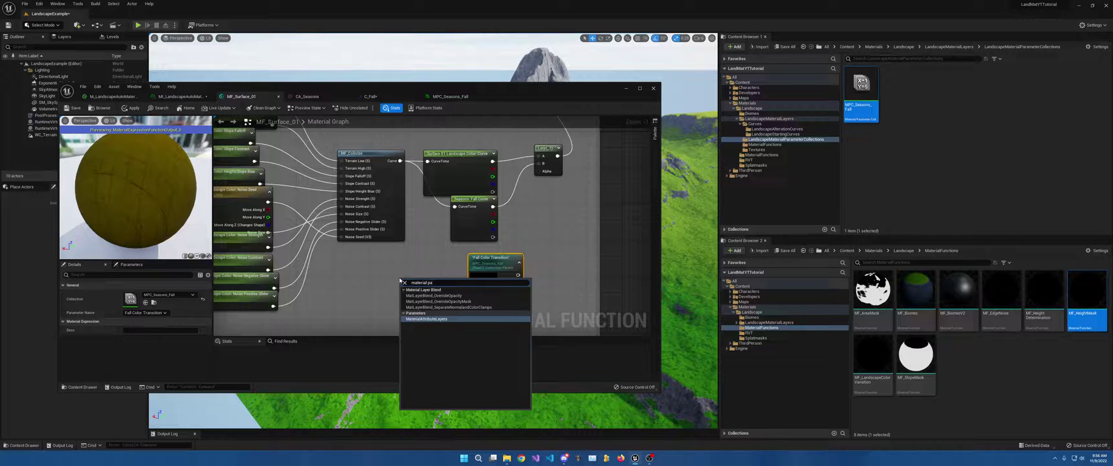
pyautogui.rightClick(368, 300)
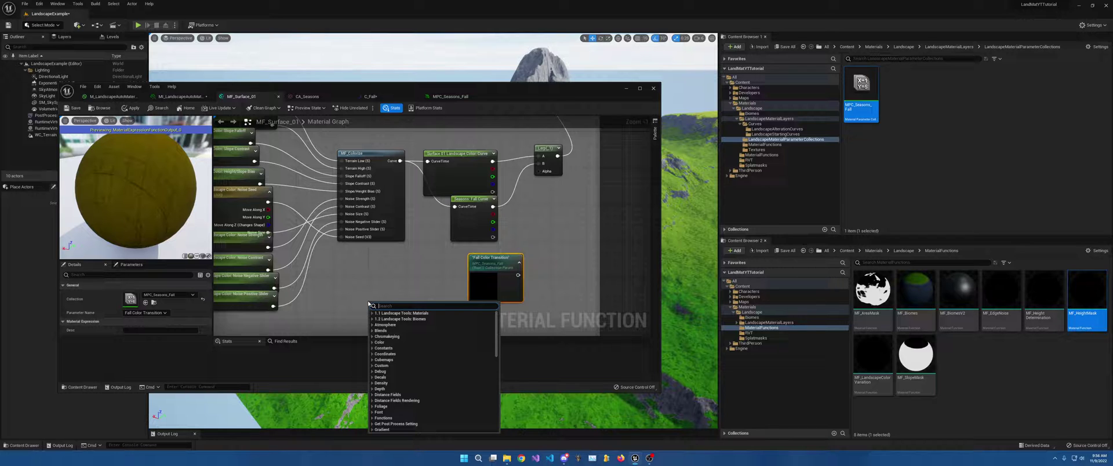
pyautogui.write('collec')
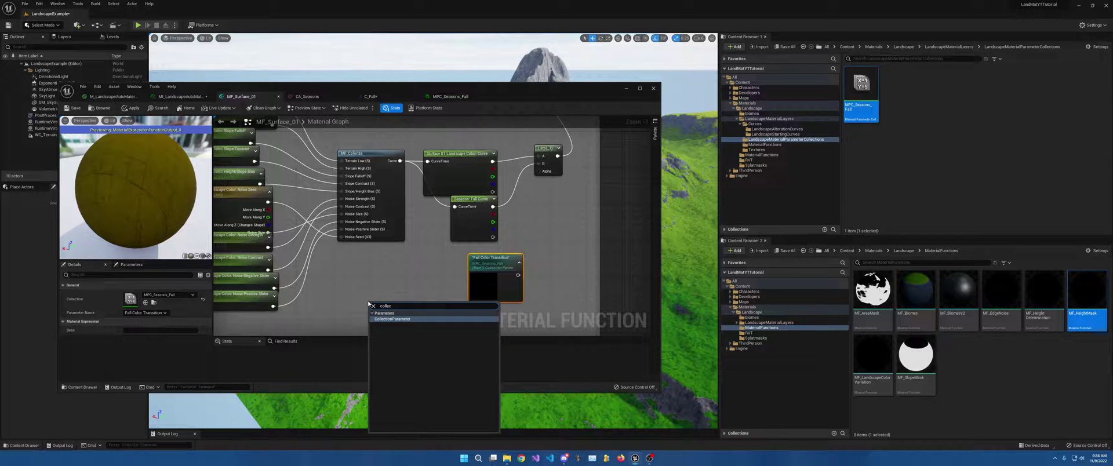
pyautogui.press('Return')
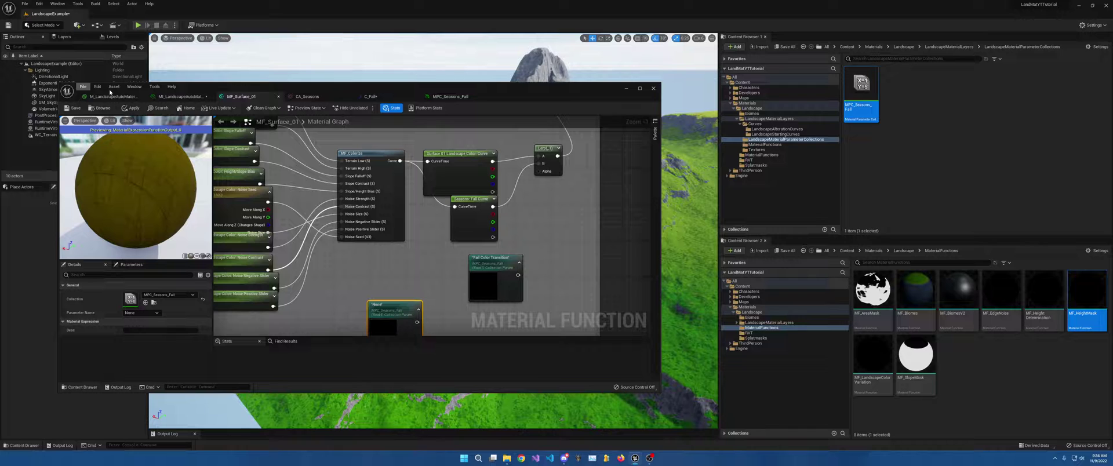
pyautogui.moveTo(376, 294); pyautogui.dragTo(355, 254, button='right')
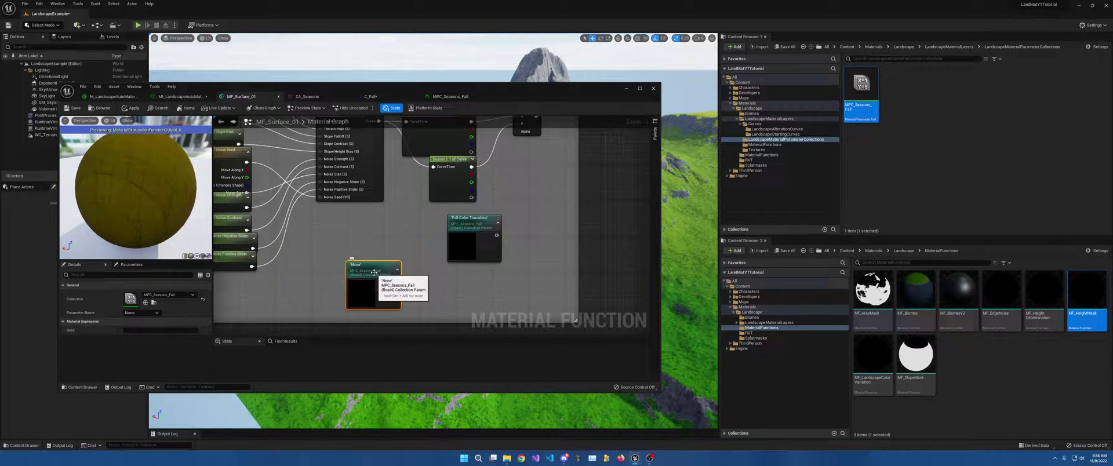
pyautogui.press('Delete')
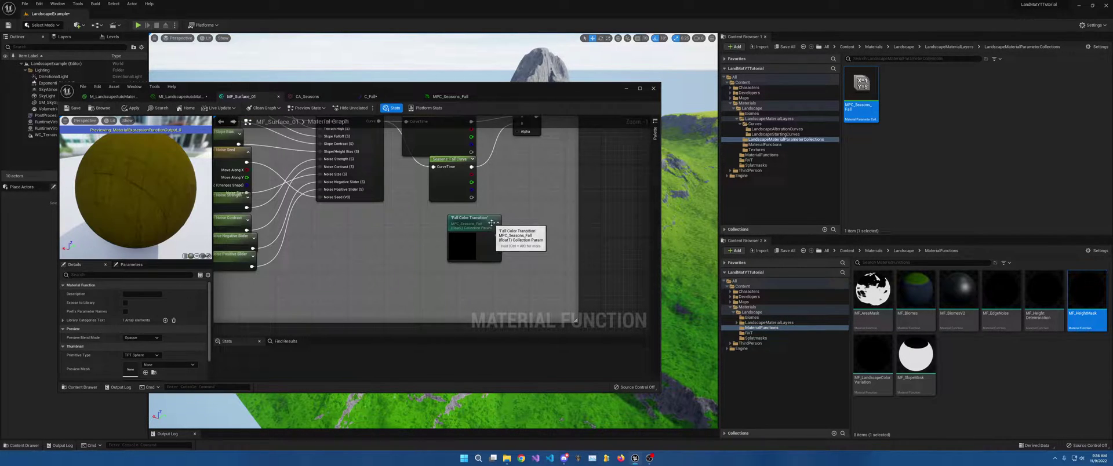
# Step: Connect the Fall Color Transition node to the Lerp's Alpha input, save MF_Surface_01, and lower its window to expose the landscape
pyautogui.click(482, 232)
pyautogui.click(173, 295)
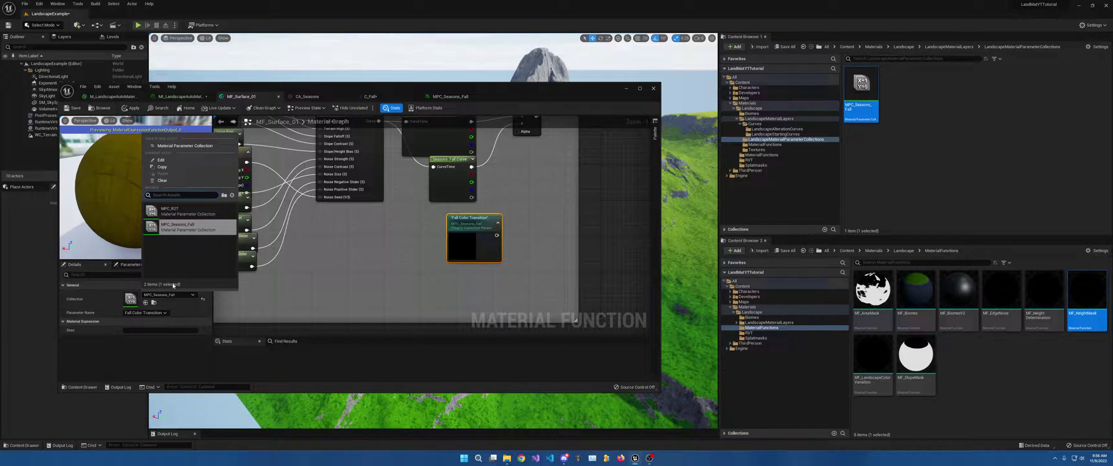
pyautogui.click(167, 307)
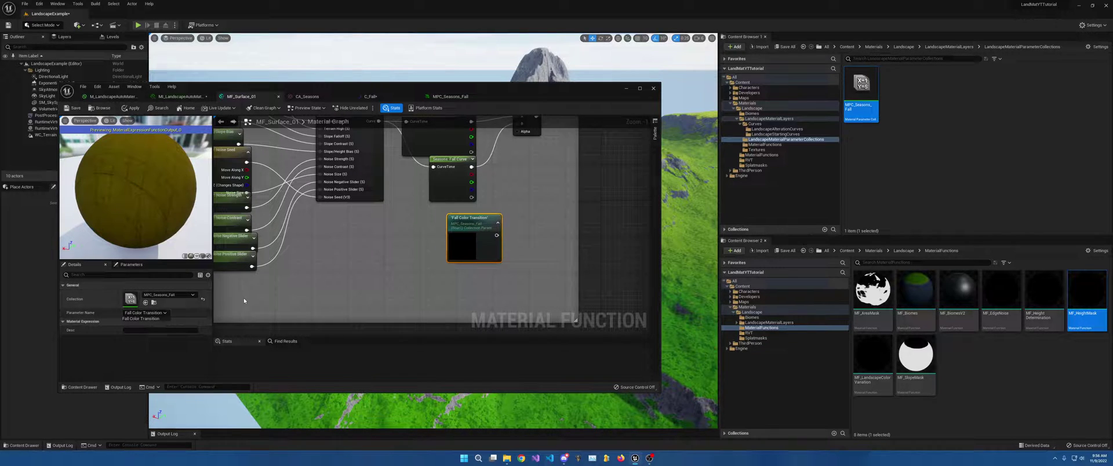
pyautogui.moveTo(508, 198); pyautogui.dragTo(501, 234, button='right')
pyautogui.moveTo(489, 272); pyautogui.dragTo(516, 168)
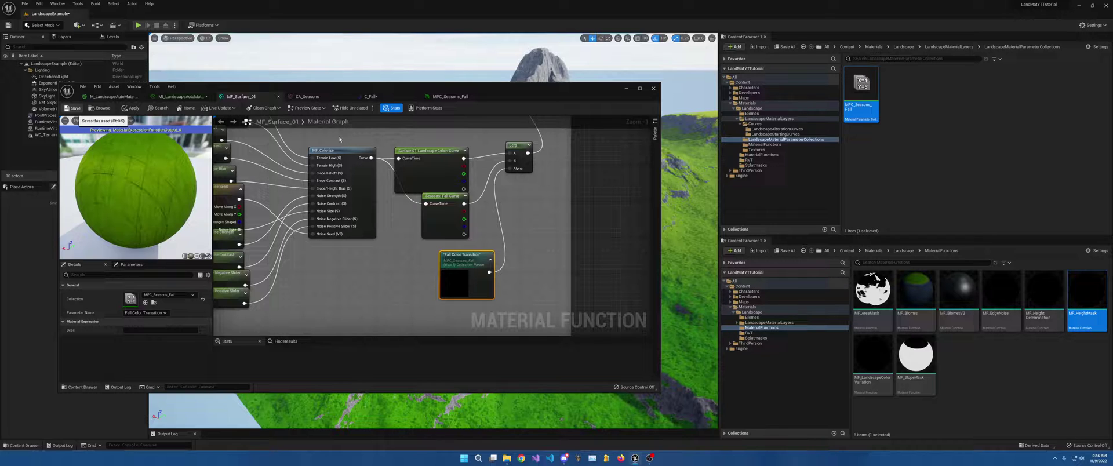
pyautogui.hotkey('ctrl', 's')
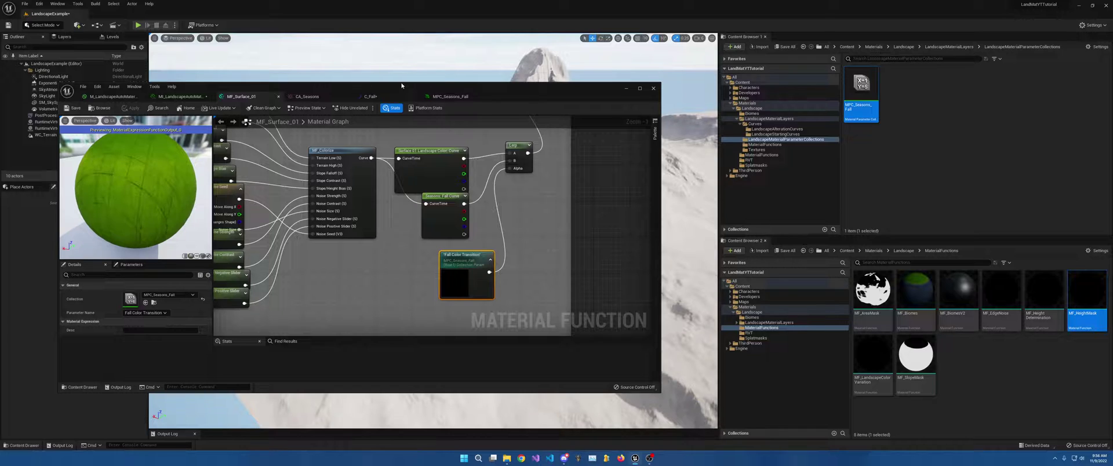
pyautogui.moveTo(402, 83); pyautogui.dragTo(262, 105)
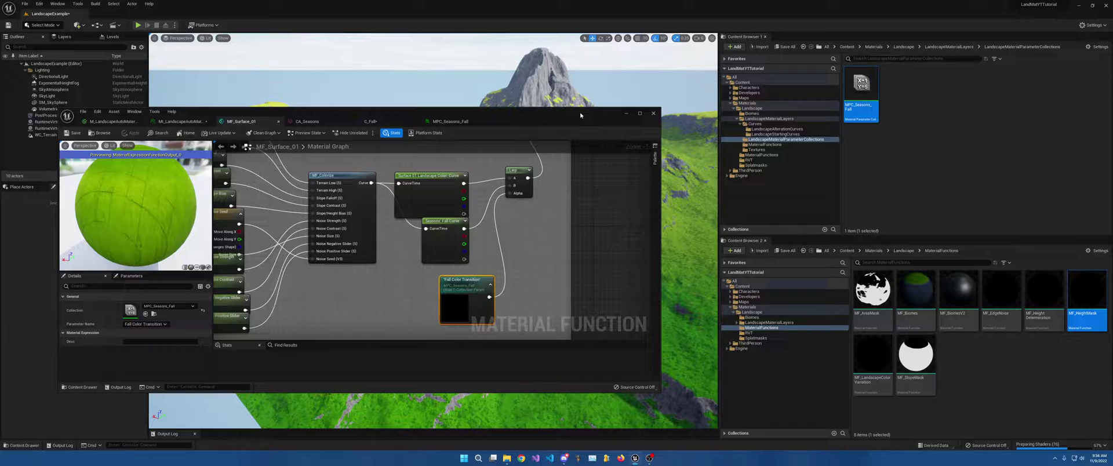
# Step: Open BP_ThirdPersonCharacter from the ThirdPerson Blueprints folder and maximize its editor window
pyautogui.moveTo(576, 112); pyautogui.dragTo(949, 129)
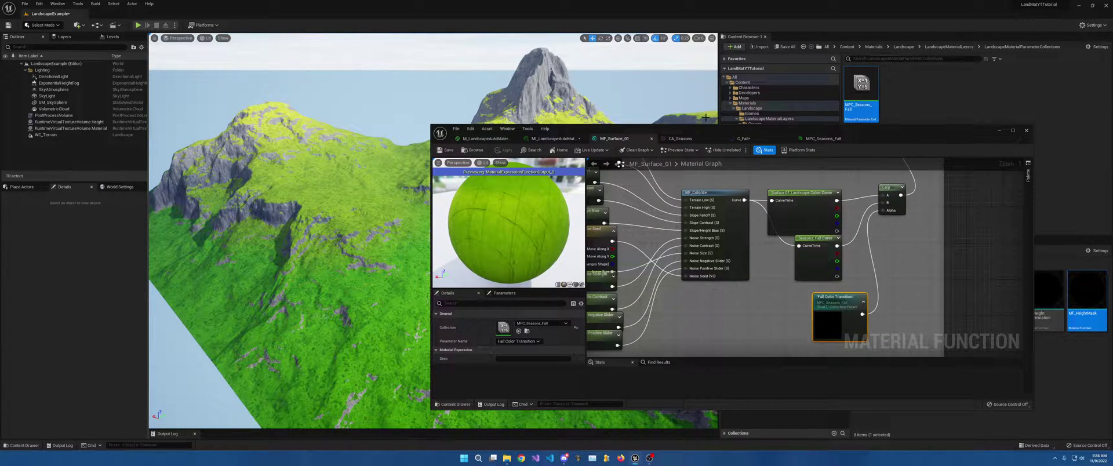
pyautogui.moveTo(874, 129); pyautogui.dragTo(494, 137)
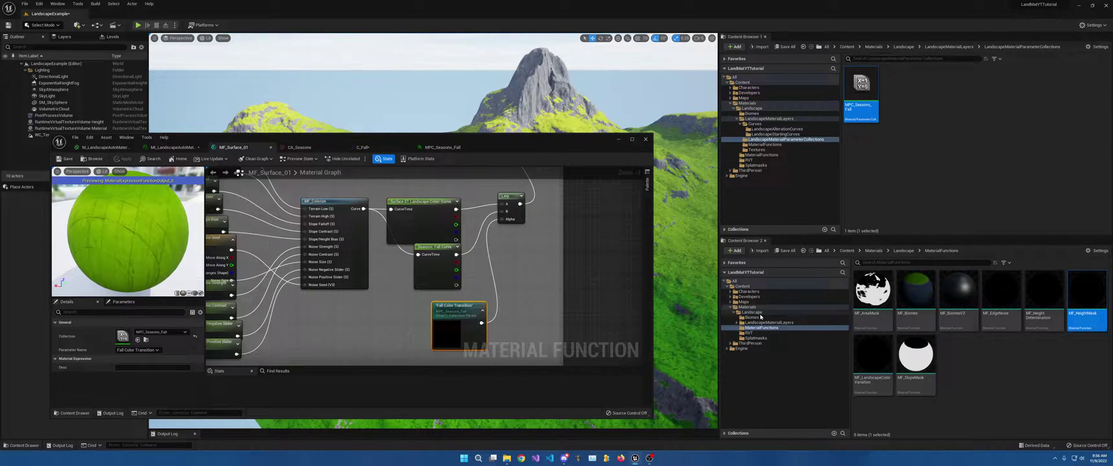
pyautogui.click(748, 291)
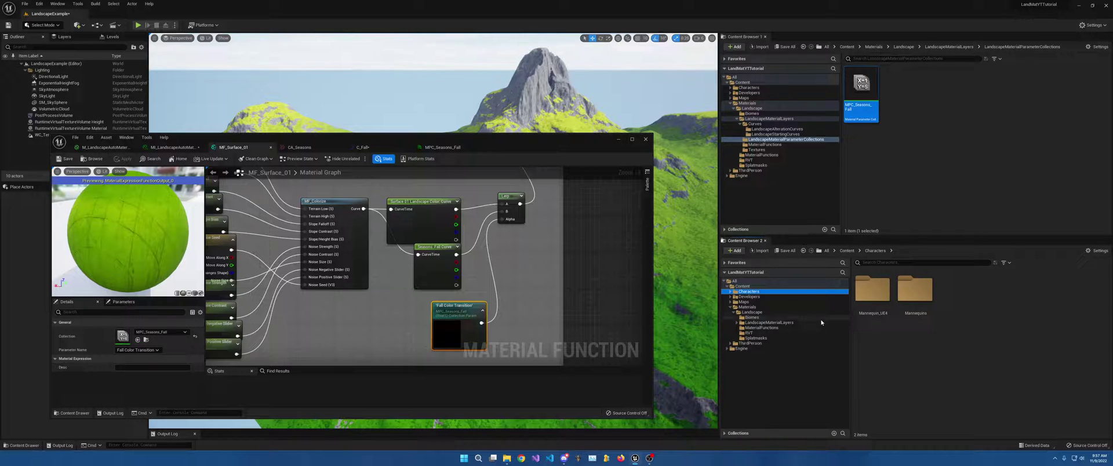
pyautogui.click(750, 344)
pyautogui.click(876, 302)
pyautogui.doubleClick(875, 302)
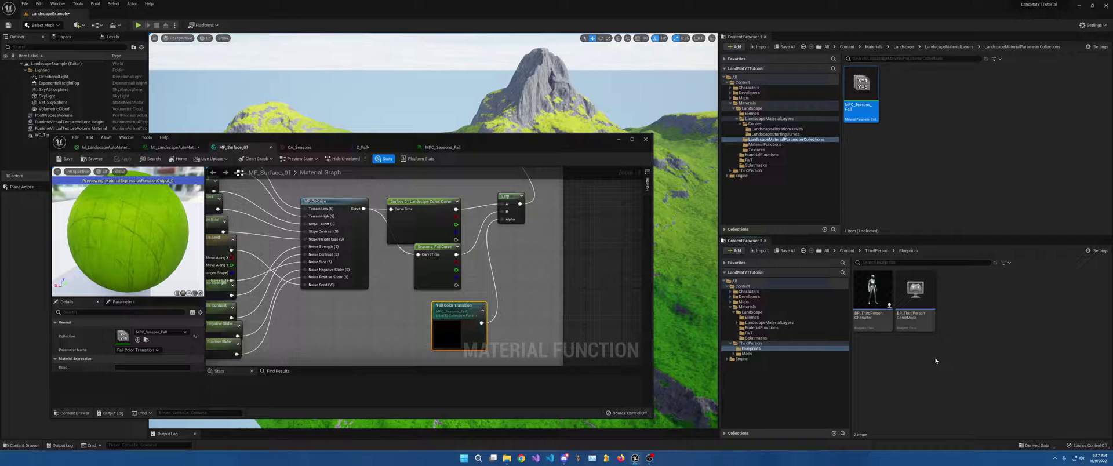
pyautogui.click(877, 285)
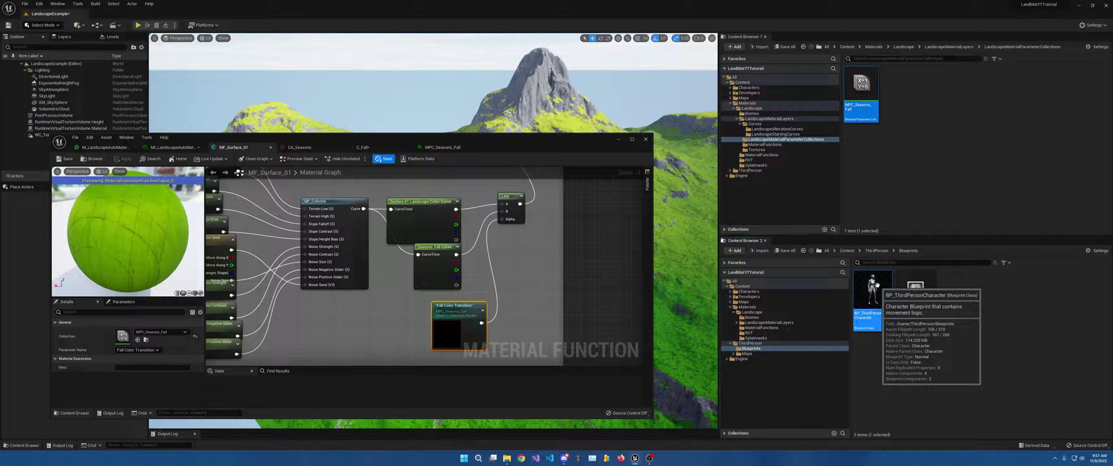
pyautogui.doubleClick(878, 286)
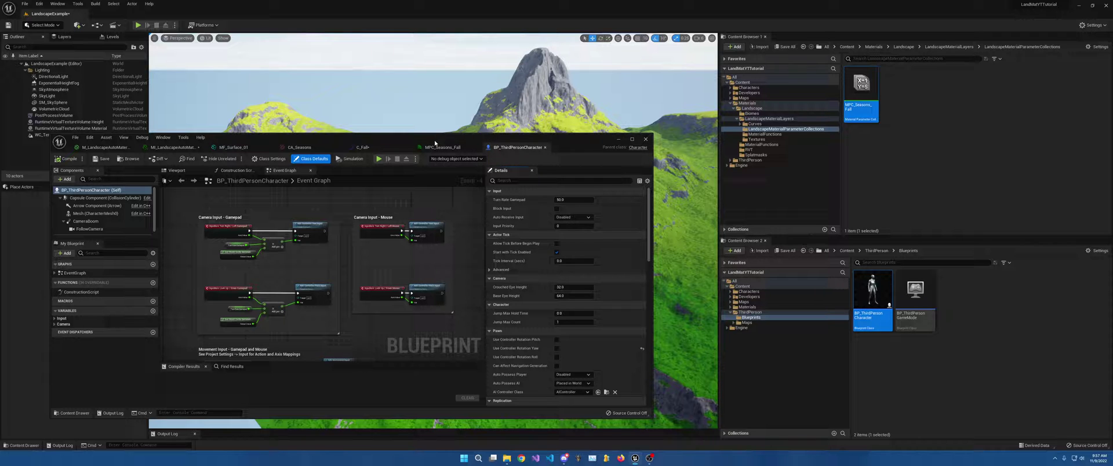
pyautogui.moveTo(409, 137); pyautogui.dragTo(580, 2)
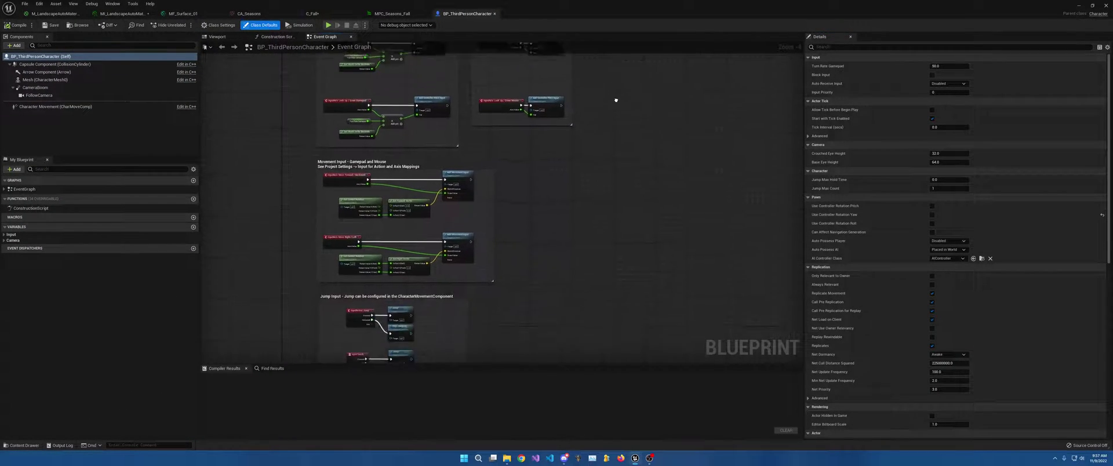
# Step: Add a keyboard 1 key event in an empty area of the BP_ThirdPersonCharacter Event Graph
pyautogui.moveTo(615, 100); pyautogui.dragTo(465, 200, button='right')
pyautogui.rightClick(451, 153)
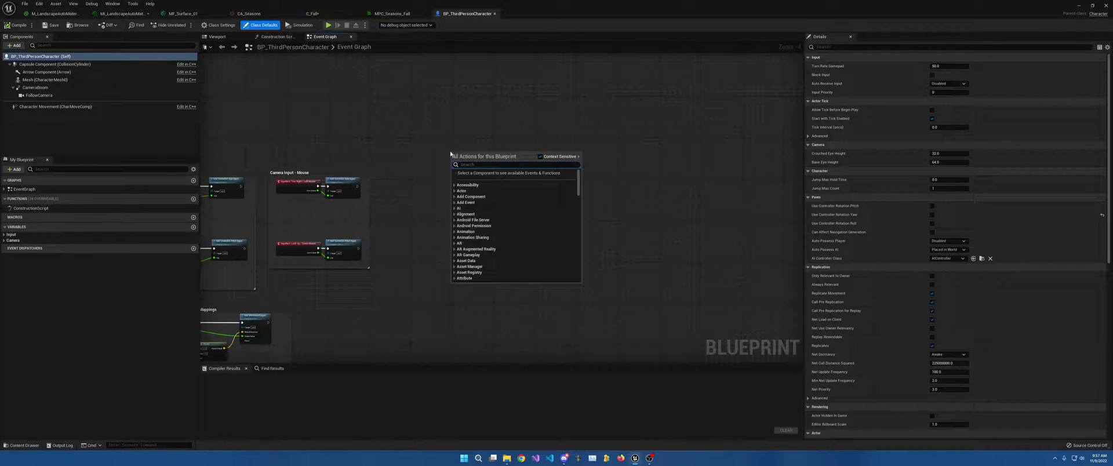
pyautogui.write('keybor')
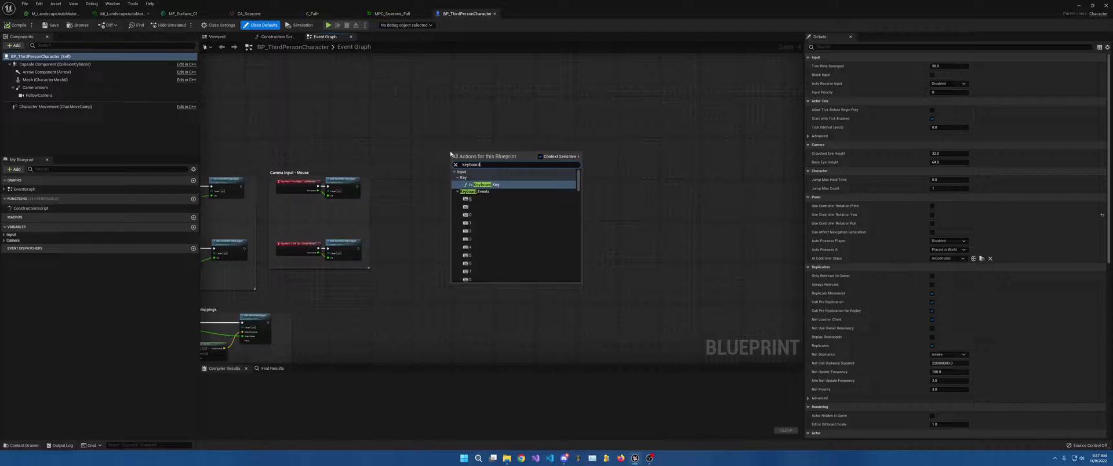
pyautogui.write(' 1')
pyautogui.press('Return')
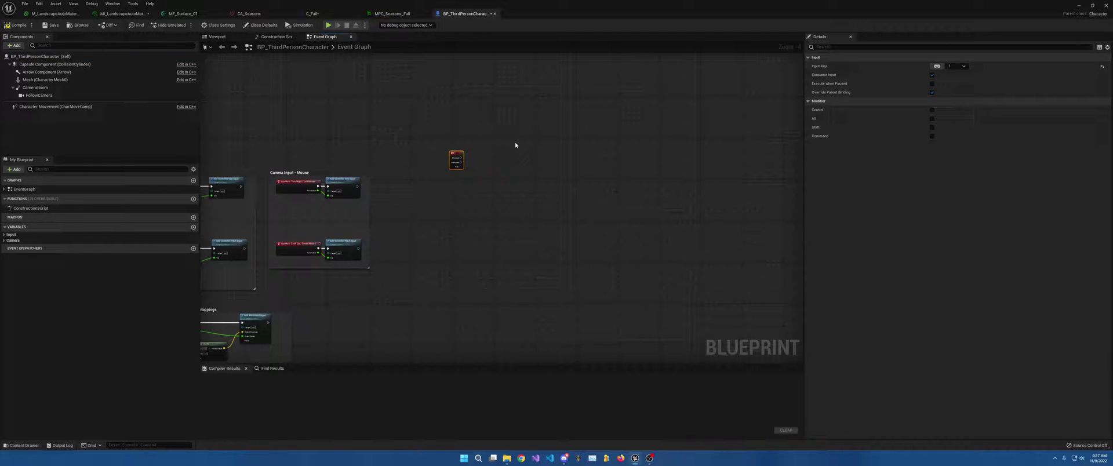
pyautogui.scroll(4, 516, 145)
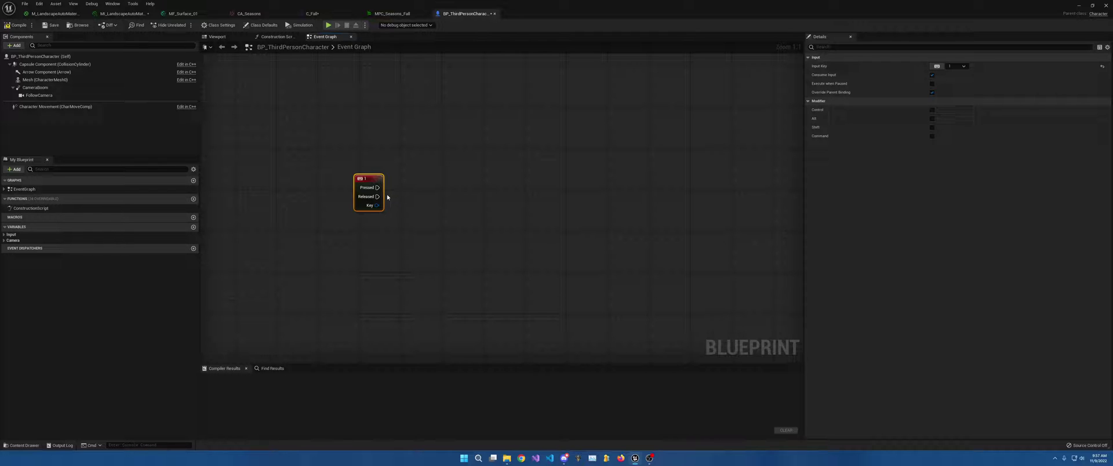
pyautogui.rightClick(413, 152)
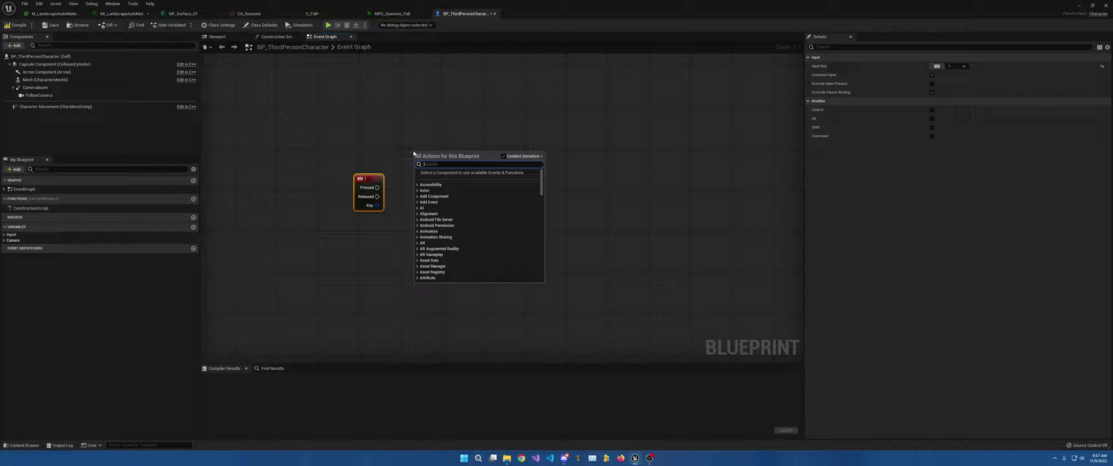
pyautogui.write('colle')
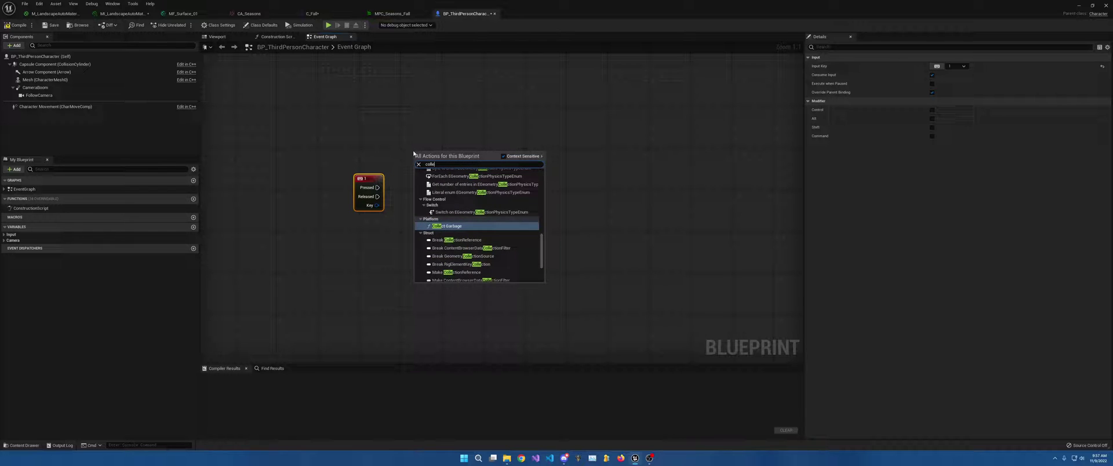
pyautogui.write('ction')
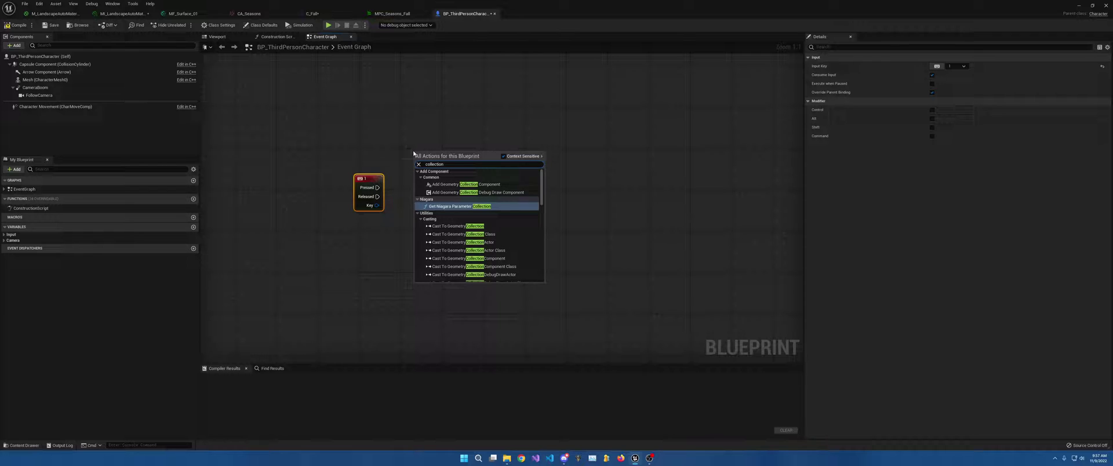
pyautogui.write(' par')
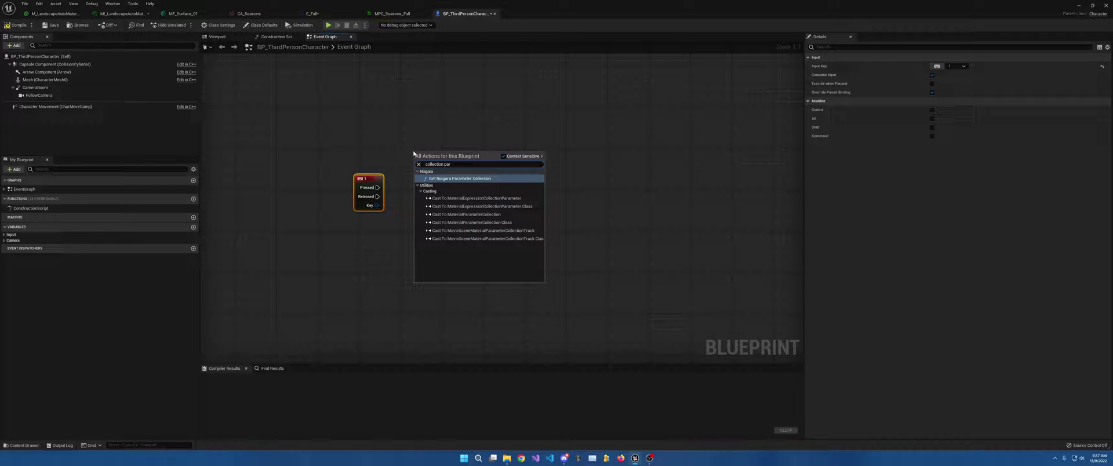
pyautogui.press('Escape')
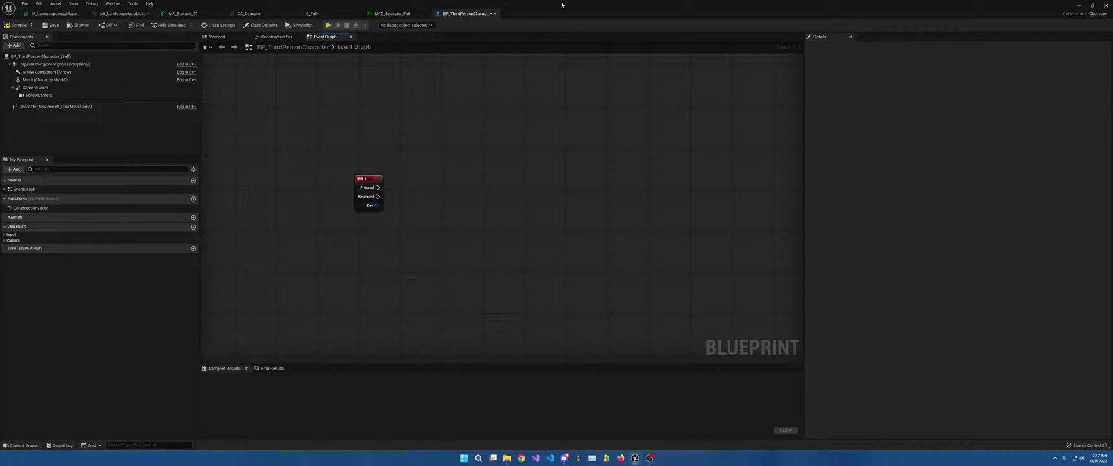
# Step: Restore the blueprint editor to a smaller window and add the material Set Scalar Parameter Value node beside the 1 key event
pyautogui.press('super+Down')
pyautogui.moveTo(867, 77); pyautogui.dragTo(366, 192)
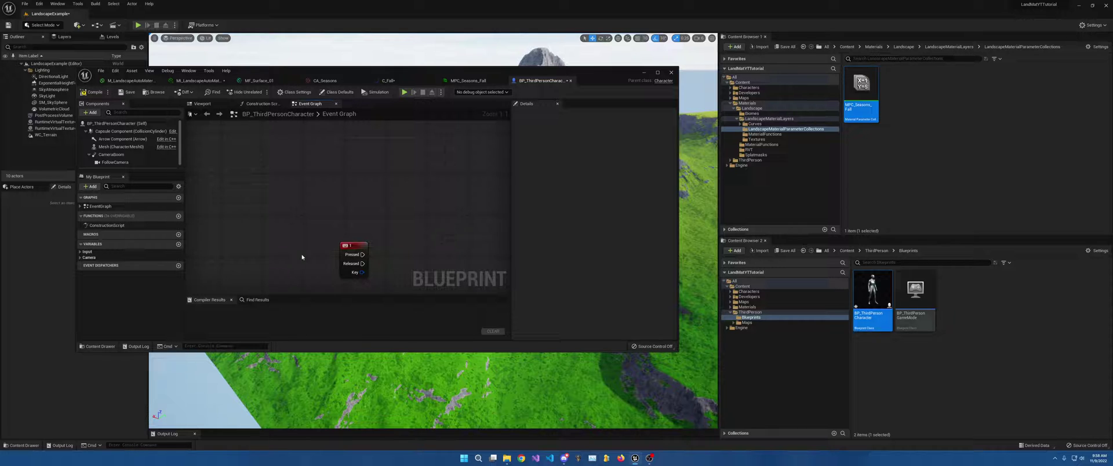
pyautogui.moveTo(302, 257); pyautogui.dragTo(199, 205, button='right')
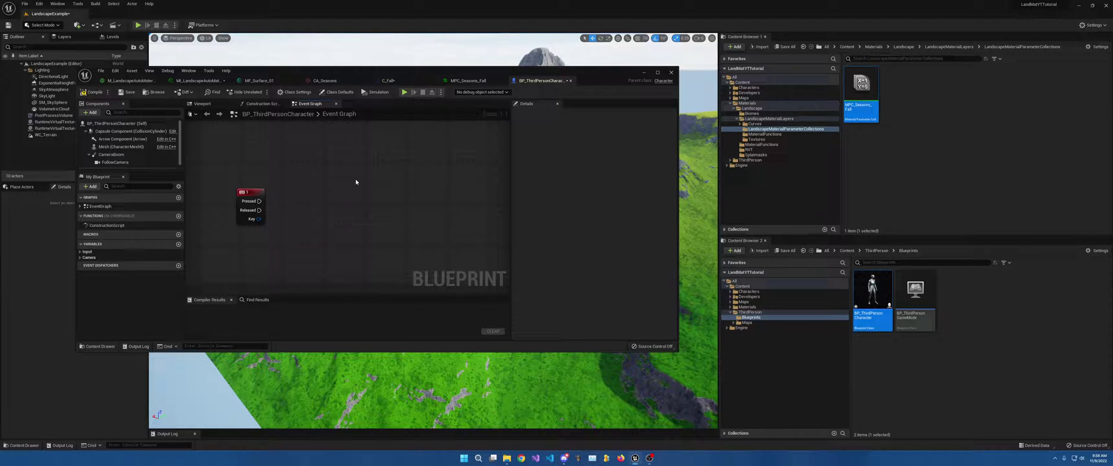
pyautogui.scroll(1, 355, 191)
pyautogui.rightClick(310, 189)
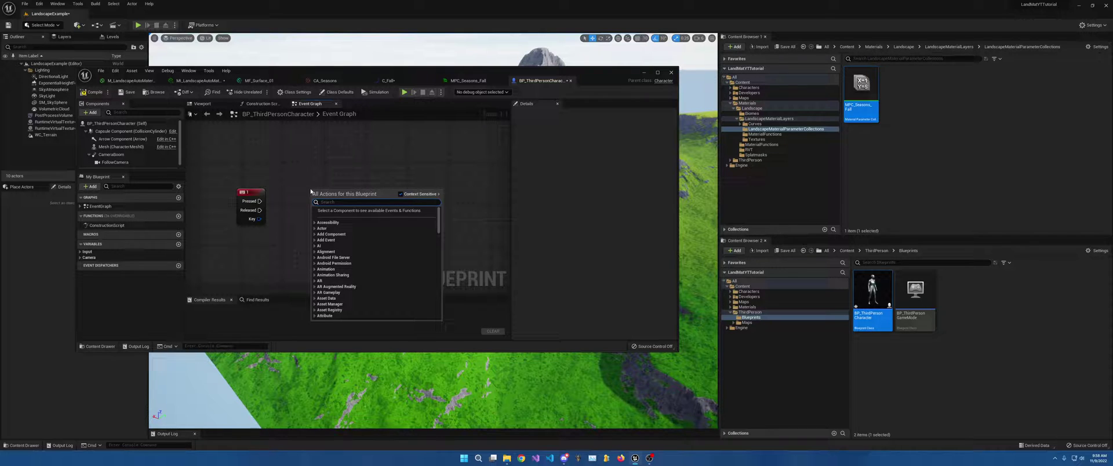
pyautogui.write('set scalar')
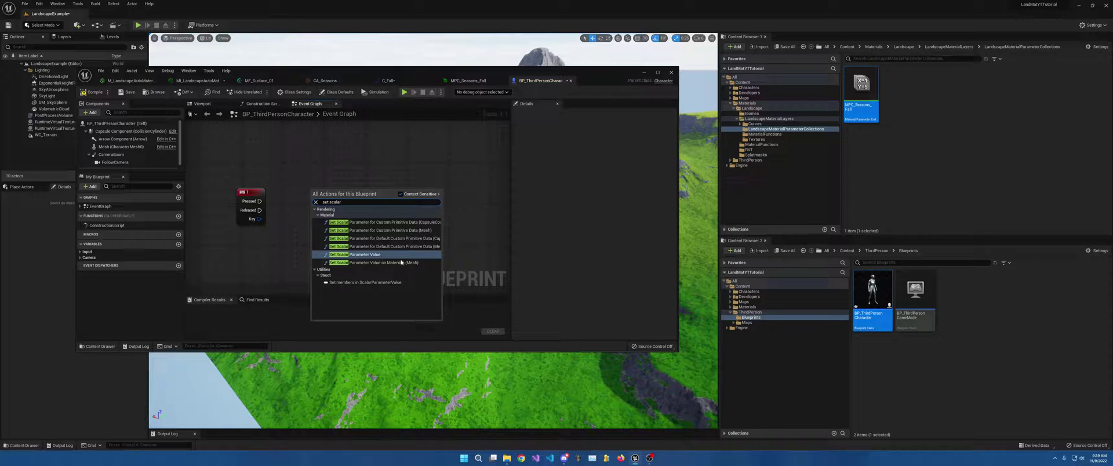
pyautogui.click(360, 255)
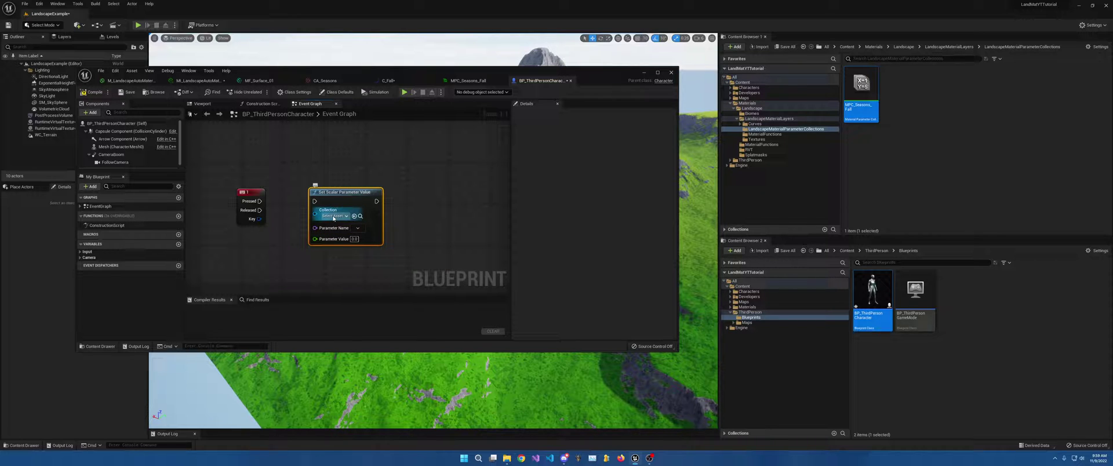
# Step: Set the node's Collection to MPC_Seasons_Fall and Parameter Name to Fall Color Transition, and move it farther from the key event
pyautogui.click(335, 215)
pyautogui.click(373, 266)
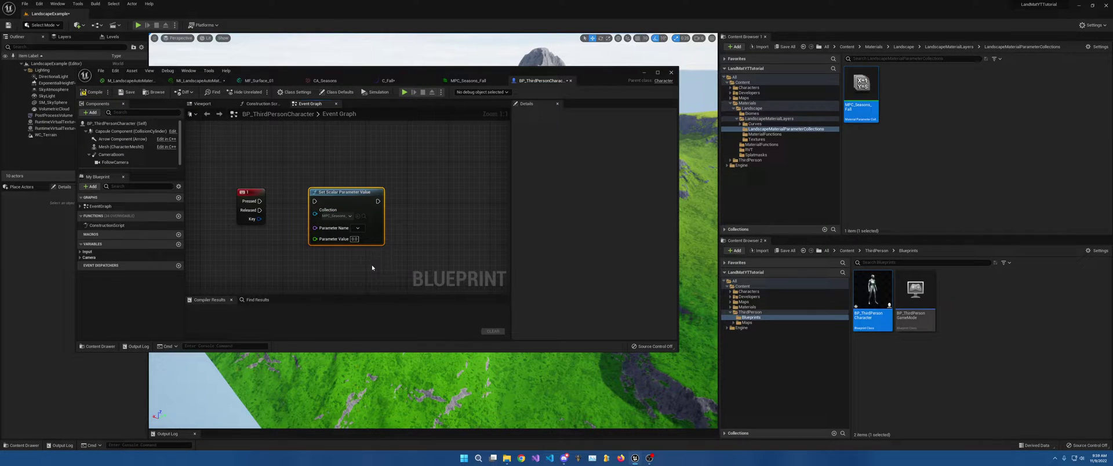
pyautogui.click(358, 227)
pyautogui.click(377, 242)
pyautogui.click(370, 236)
pyautogui.moveTo(353, 193); pyautogui.dragTo(421, 193)
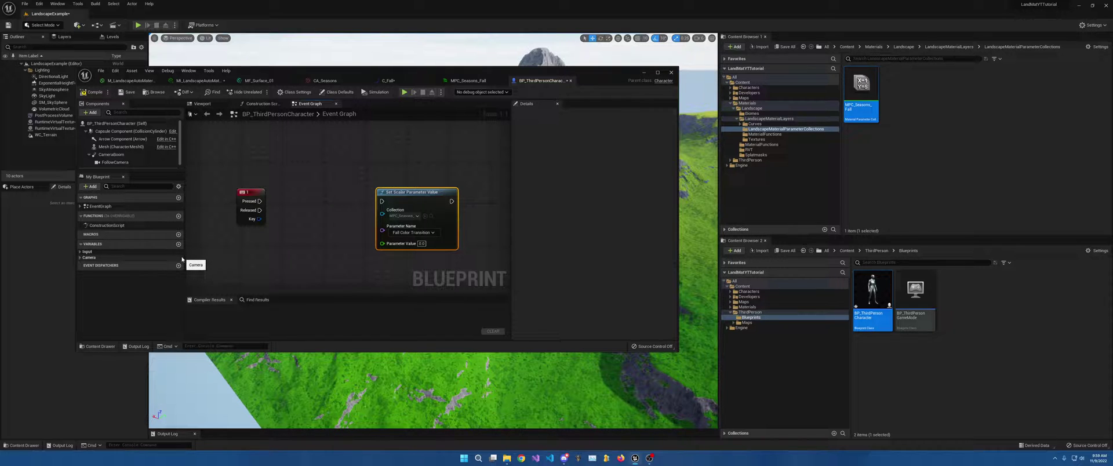
# Step: Connect the 1 key's Pressed output to Set Scalar Parameter Value, set Parameter Value to 1.0, and compile the blueprint
pyautogui.moveTo(260, 201); pyautogui.dragTo(435, 203)
pyautogui.press('q')
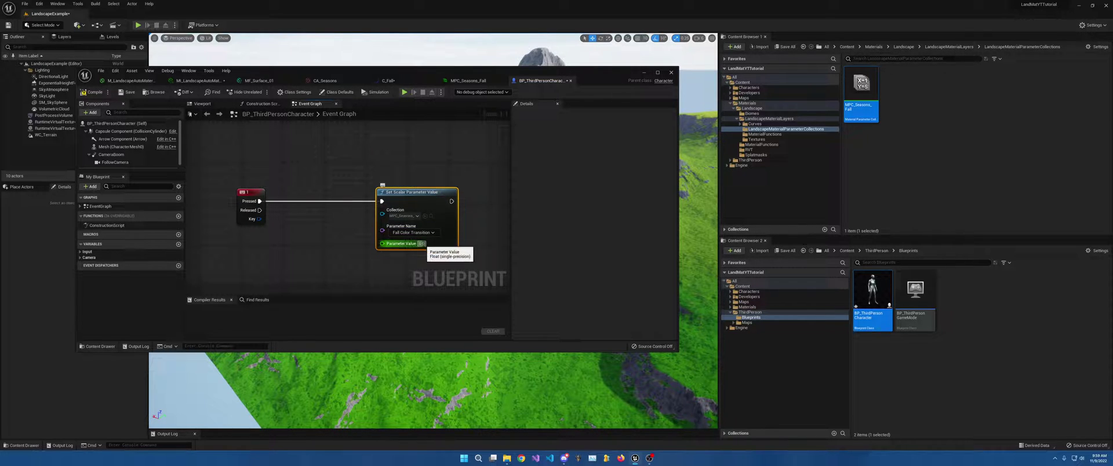
pyautogui.click(421, 244)
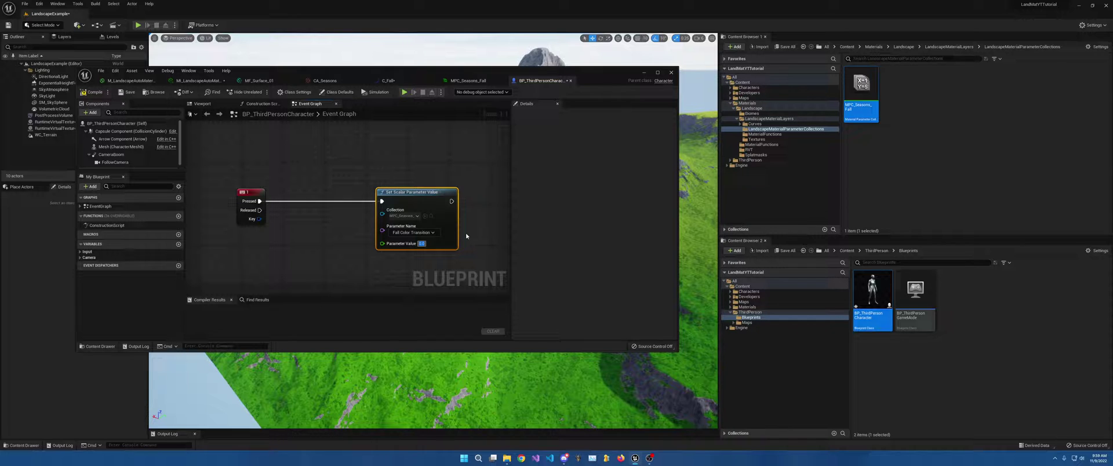
pyautogui.click(91, 92)
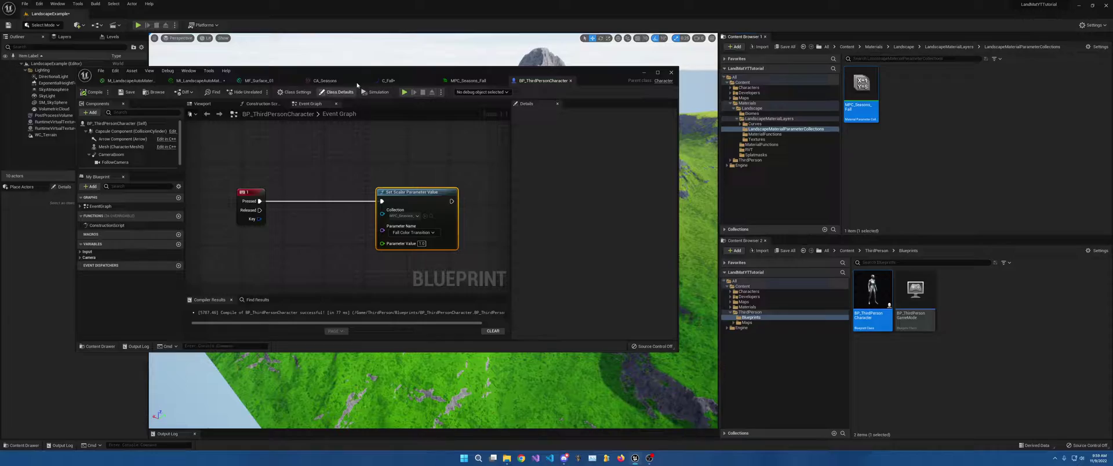
# Step: Uncover the landscape, play the level near the ground, trigger the 1 key event to test the fall colors, and stop playing
pyautogui.moveTo(372, 76); pyautogui.dragTo(1009, 139)
pyautogui.scroll(10, 433, 231)
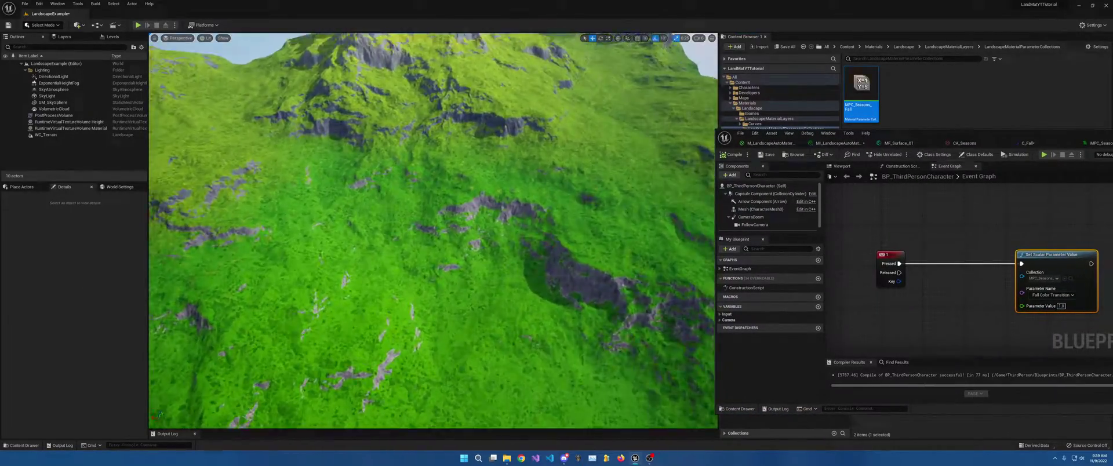
pyautogui.scroll(5, 433, 231)
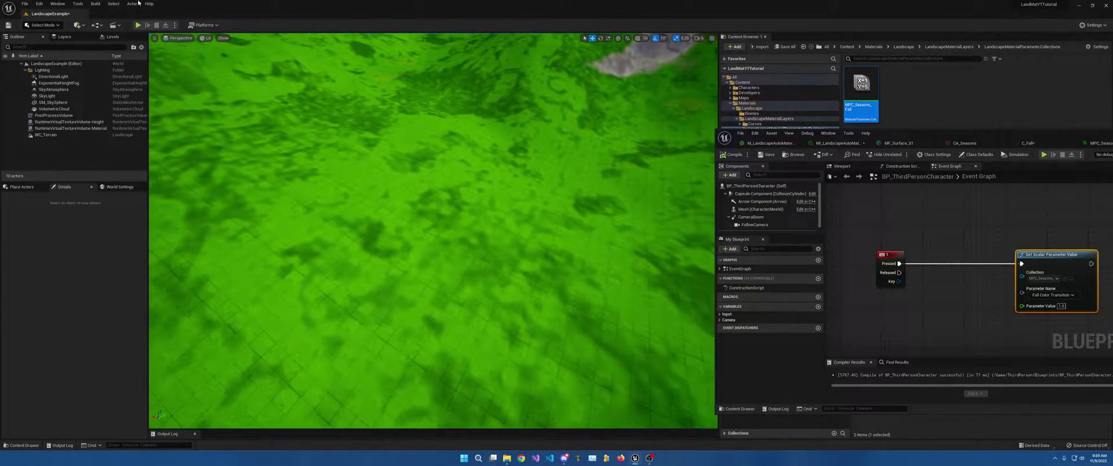
pyautogui.click(138, 25)
pyautogui.press('1')
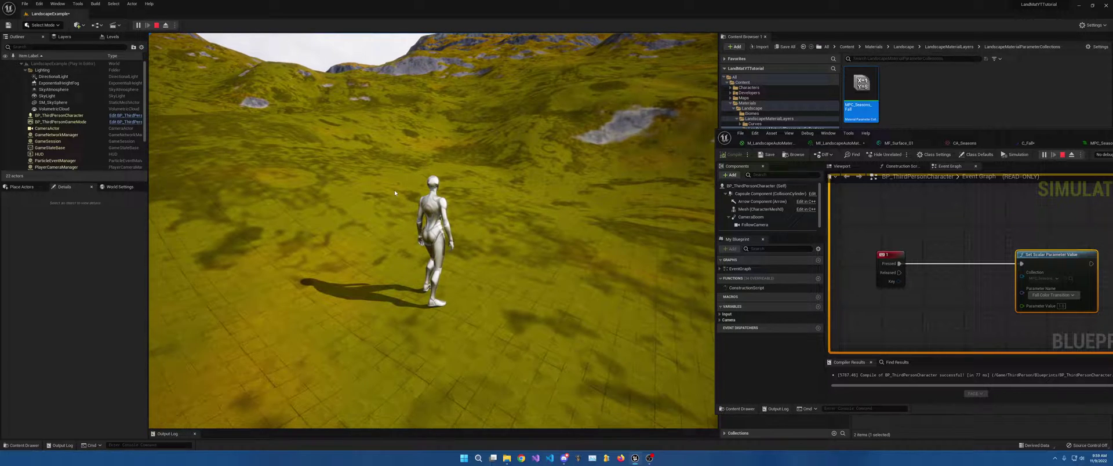
pyautogui.press('Escape')
# Step: Bring the blueprint window back over the landscape and create a Float variable named ColorTransition
pyautogui.moveTo(974, 139); pyautogui.dragTo(728, 85)
pyautogui.scroll(-2, 790, 174)
pyautogui.scroll(2, 781, 208)
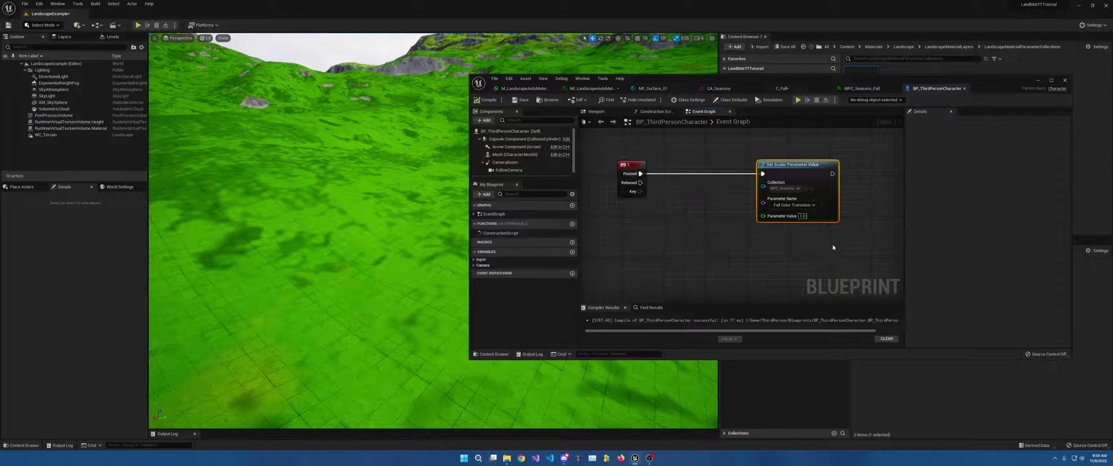
pyautogui.click(573, 253)
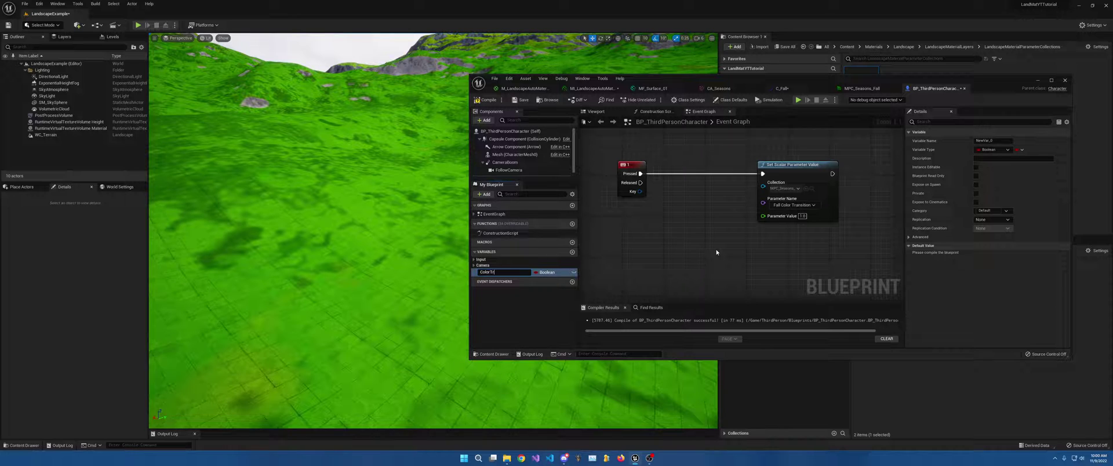
pyautogui.press('Return')
pyautogui.click(548, 273)
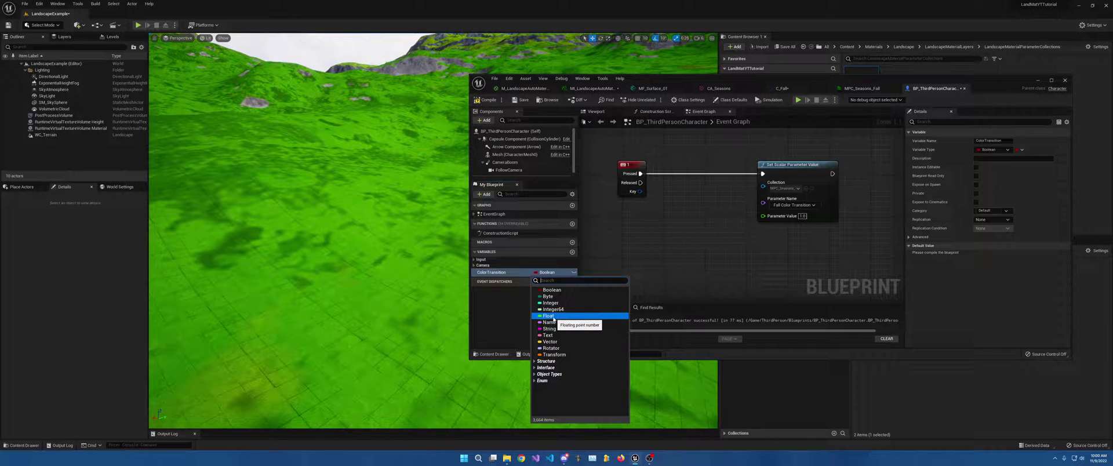
pyautogui.click(549, 316)
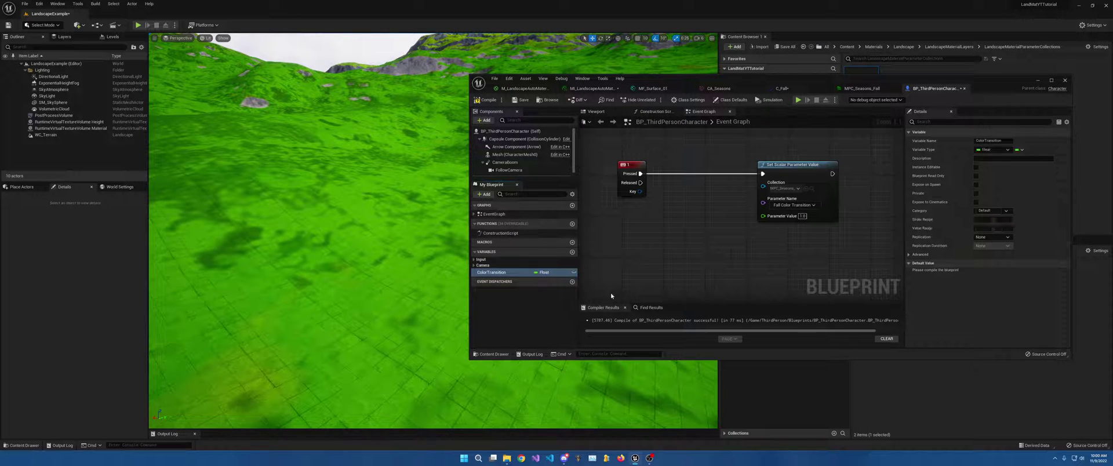
# Step: Add an Event BeginPlay node above the 1 key event in the Event Graph
pyautogui.moveTo(580, 227); pyautogui.dragTo(704, 310, button='right')
pyautogui.rightClick(741, 181)
pyautogui.write('beginplay')
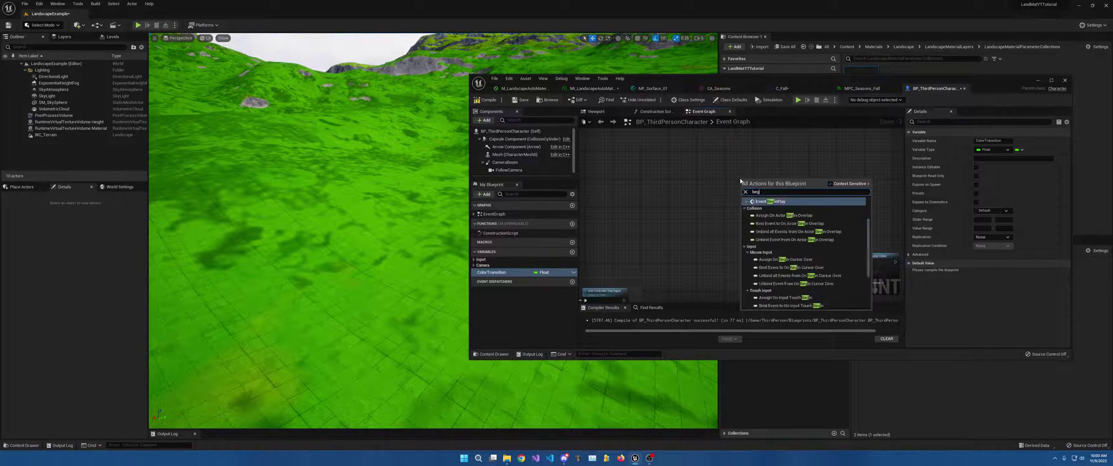
pyautogui.press('Return')
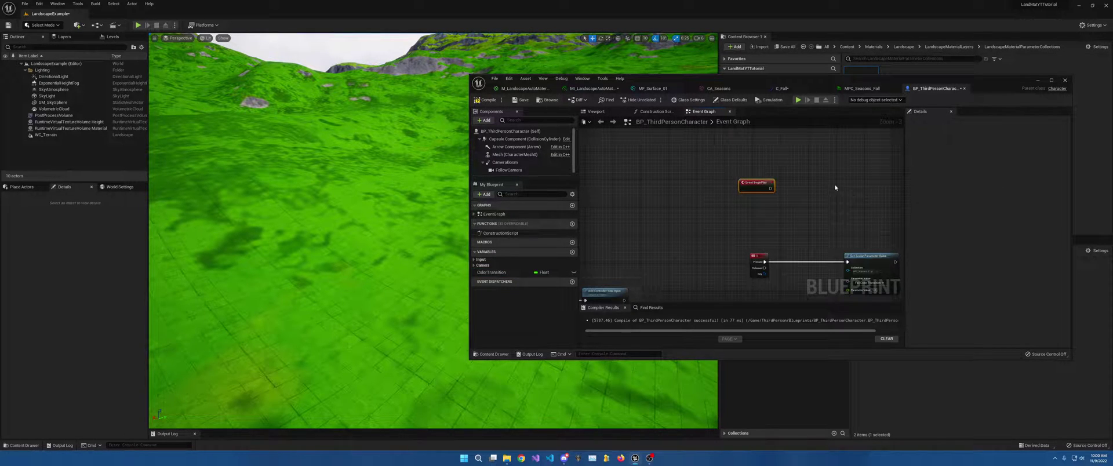
# Step: Add a Set ColorTransition node beside Event BeginPlay and connect it to the event's execution output
pyautogui.moveTo(835, 188); pyautogui.dragTo(763, 169, button='right')
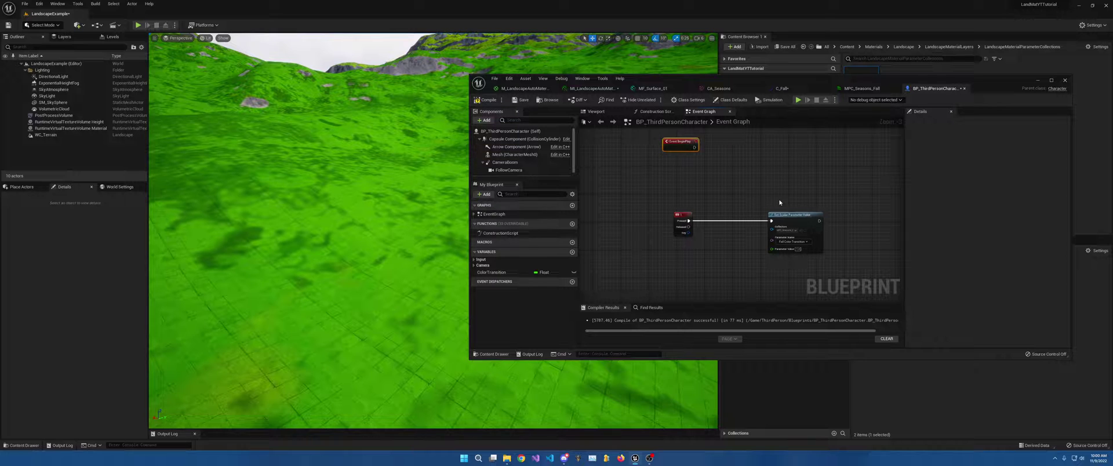
pyautogui.click(491, 272)
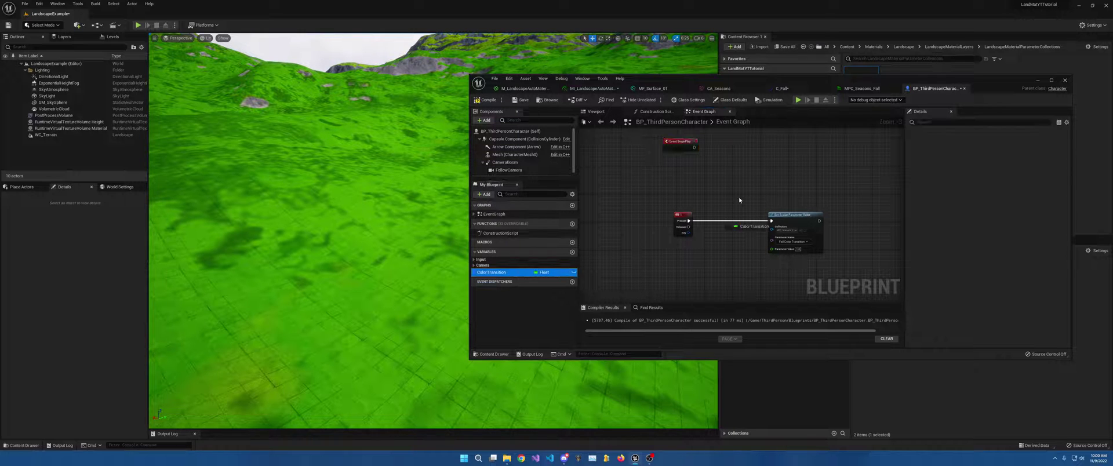
pyautogui.keyDown('alt'); pyautogui.moveTo(491, 272); pyautogui.dragTo(739, 141); pyautogui.keyUp('alt')
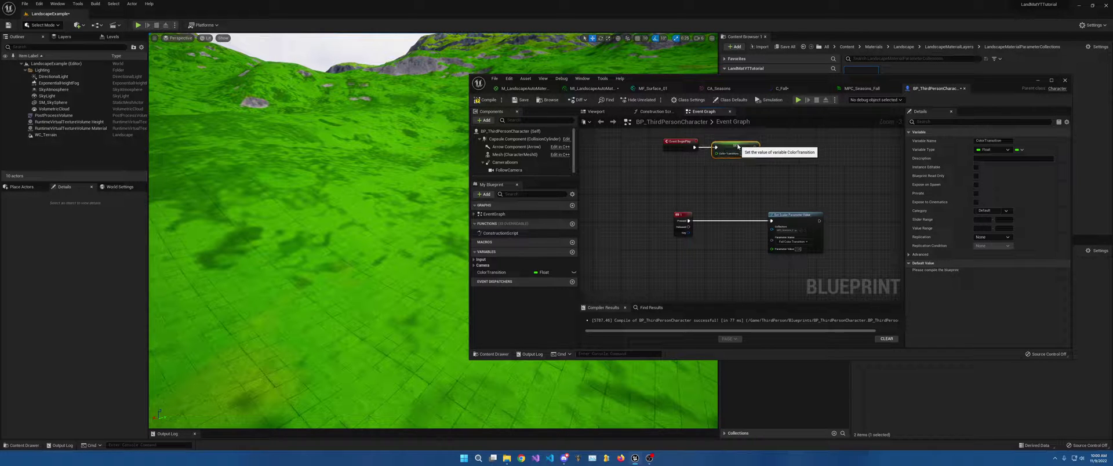
# Step: Move Set Scalar Parameter Value farther from the 1 key event, and feed its Parameter Value from ColorTransition through an Add node
pyautogui.moveTo(739, 171); pyautogui.dragTo(696, 141, button='right')
pyautogui.moveTo(753, 190); pyautogui.dragTo(797, 190)
pyautogui.moveTo(769, 190); pyautogui.dragTo(744, 221, button='right')
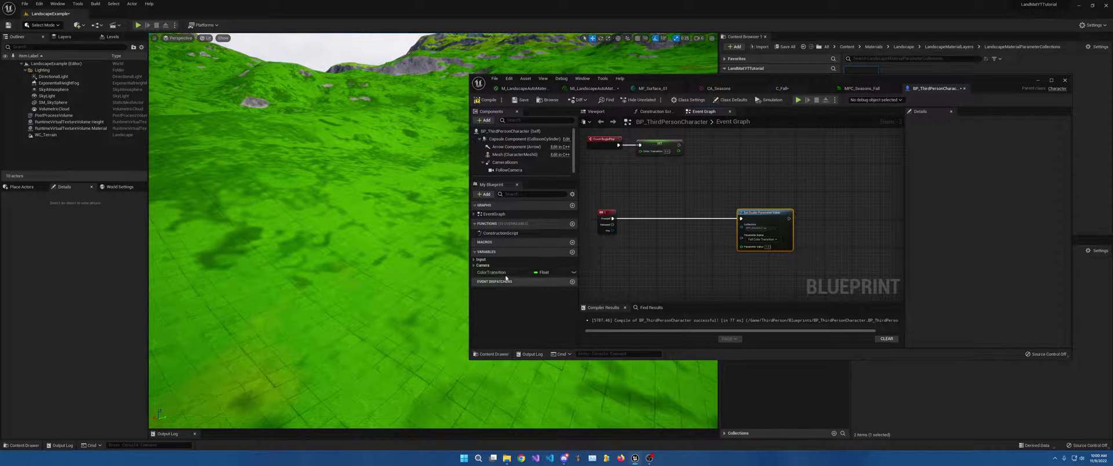
pyautogui.moveTo(506, 278); pyautogui.dragTo(715, 247)
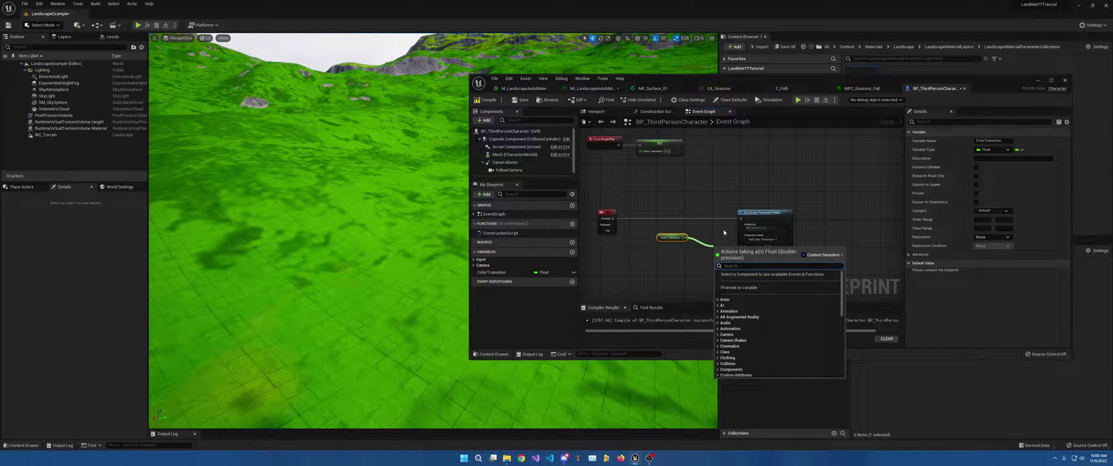
pyautogui.write('+')
pyautogui.press('Return')
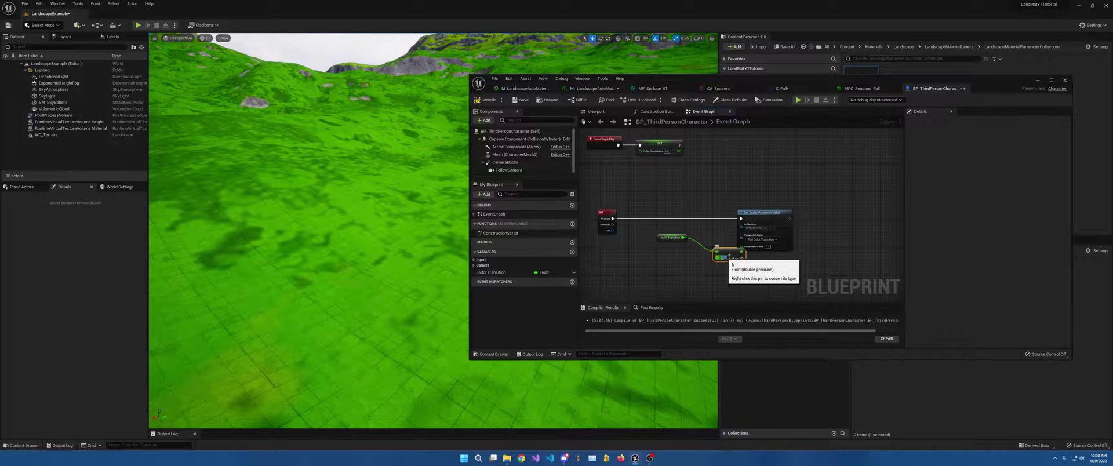
pyautogui.moveTo(729, 254); pyautogui.dragTo(715, 245)
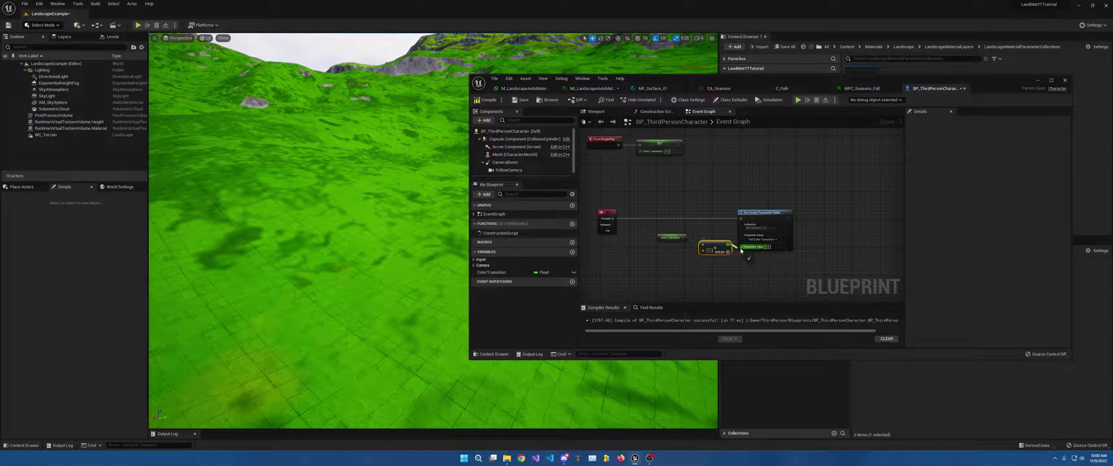
pyautogui.moveTo(716, 244); pyautogui.dragTo(720, 249)
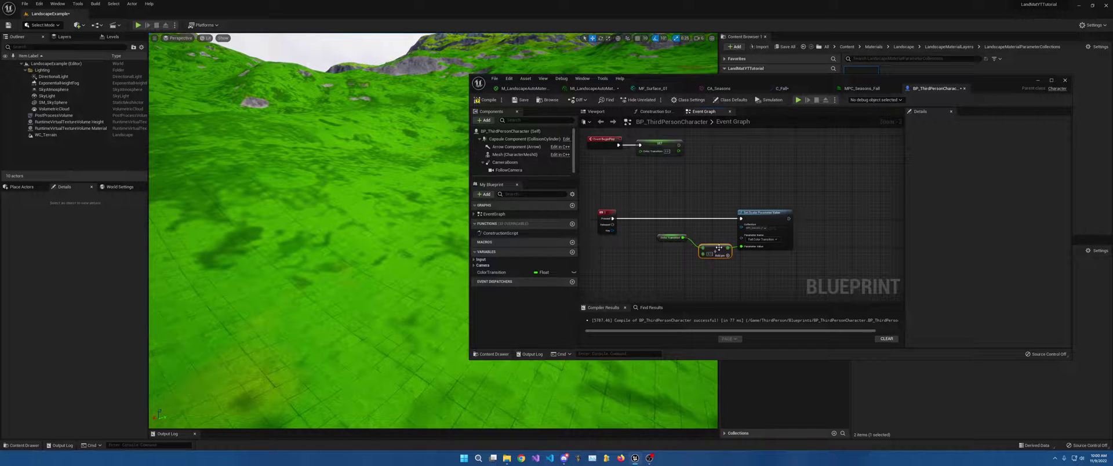
# Step: Place a copy of Set ColorTransition after Set Scalar Parameter Value, feed it the Add result, and compile the blueprint
pyautogui.moveTo(772, 195); pyautogui.dragTo(747, 213, button='right')
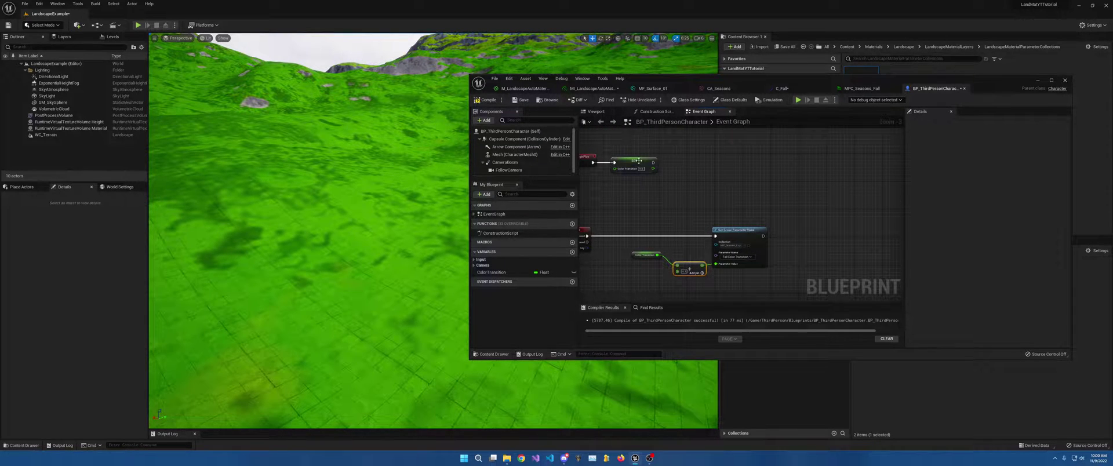
pyautogui.click(633, 164)
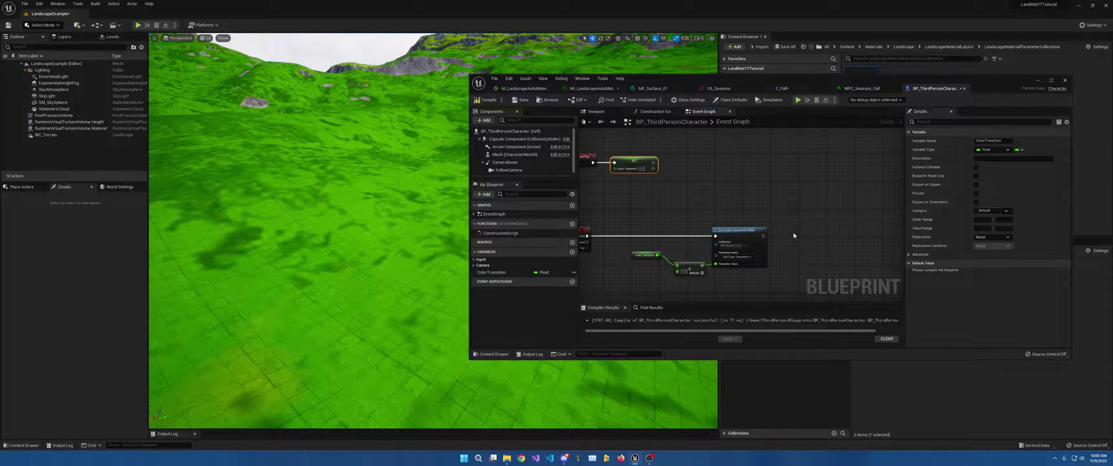
pyautogui.hotkey('ctrl', 'c')
pyautogui.hotkey('ctrl', 'v')
pyautogui.moveTo(763, 236); pyautogui.dragTo(805, 235)
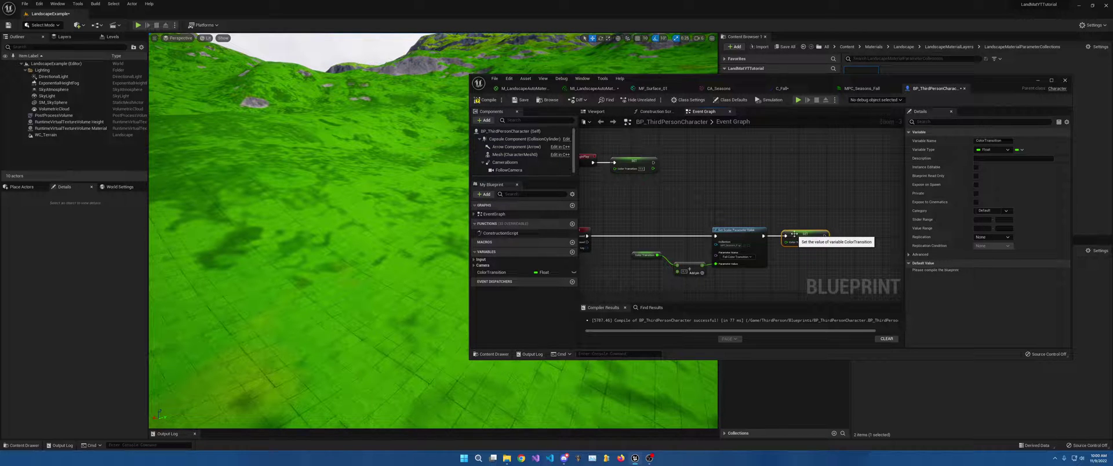
pyautogui.moveTo(703, 267); pyautogui.dragTo(786, 241)
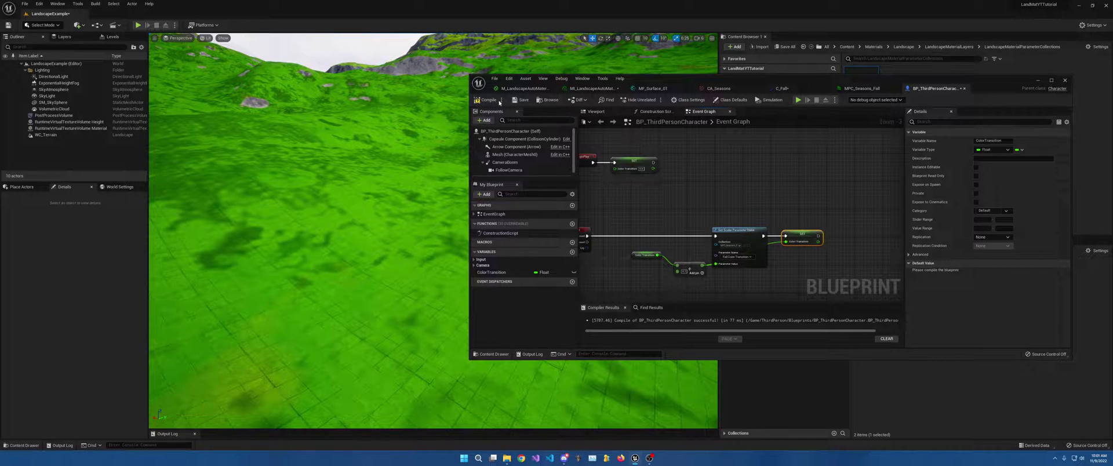
# Step: Uncover the landscape, play the level to test the incremental fall color transition with the 1 key event, and stop playing
pyautogui.moveTo(643, 80); pyautogui.dragTo(924, 102)
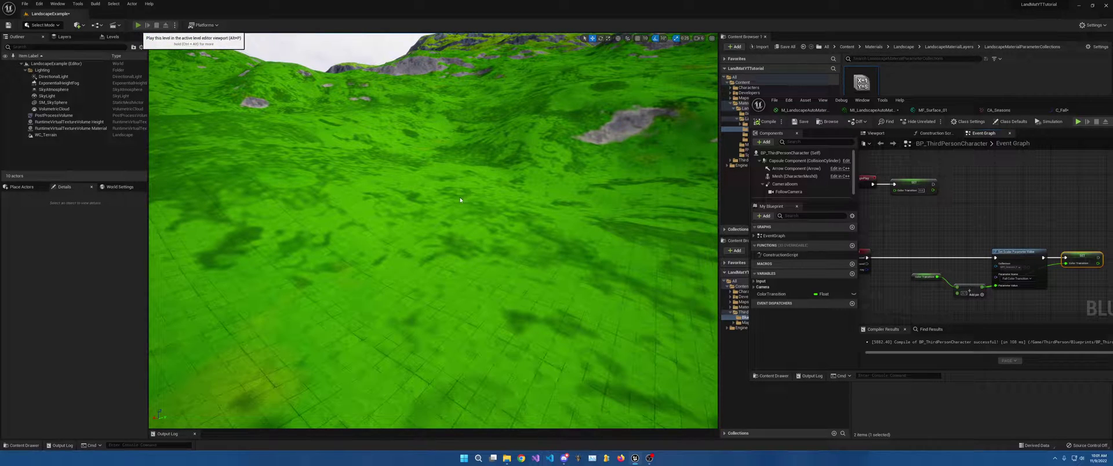
pyautogui.hotkey('alt', 'p')
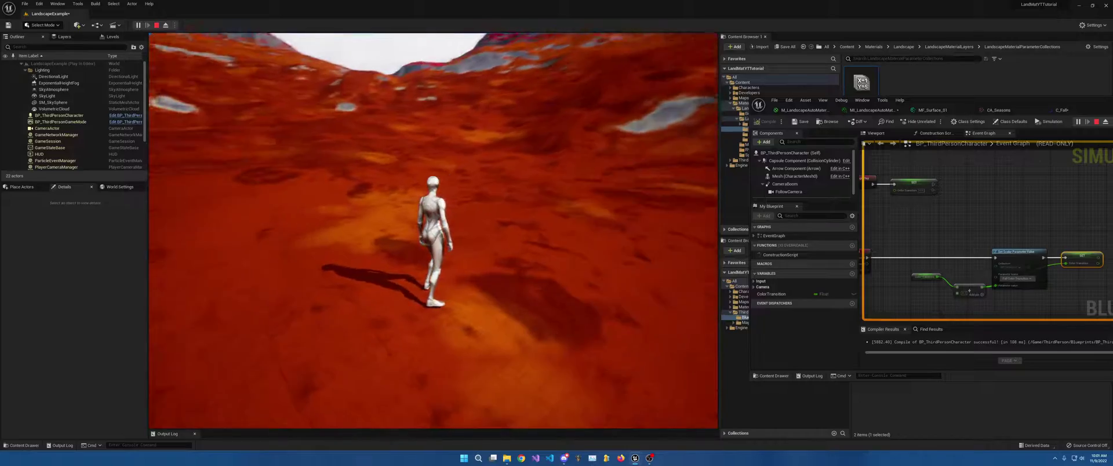
pyautogui.press('Escape')
pyautogui.moveTo(489, 167)
pyautogui.mouseDown(button='right')
pyautogui.moveTo(489, 153)
pyautogui.moveTo(489, 167)
pyautogui.mouseUp(button='right')
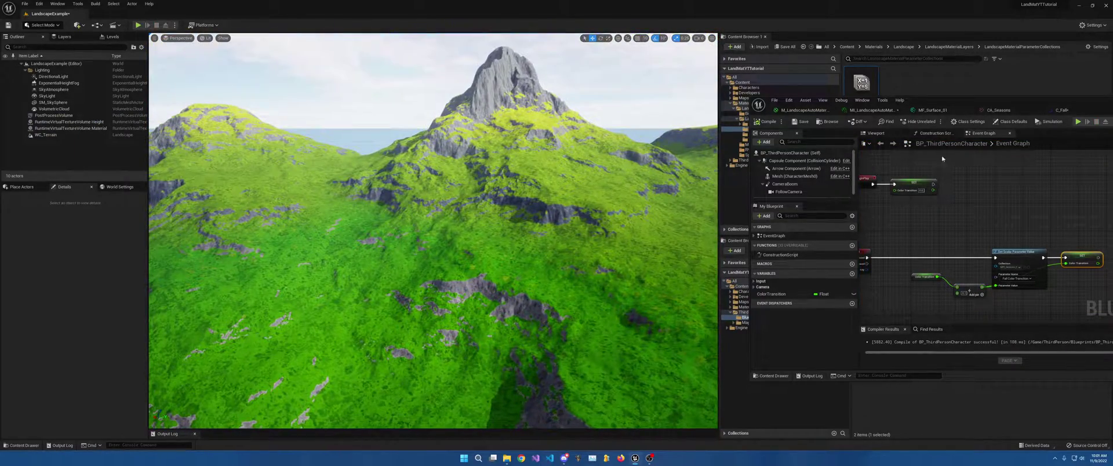
# Step: Bring the blueprint window back over the landscape and review the 1 key event's node chain
pyautogui.moveTo(957, 109); pyautogui.dragTo(696, 93)
pyautogui.scroll(-5, 725, 165)
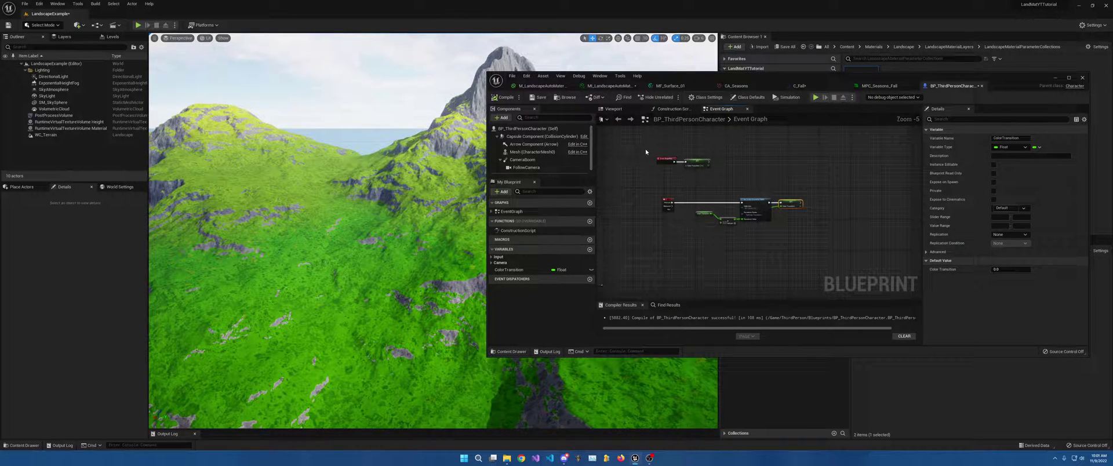
pyautogui.scroll(3, 736, 221)
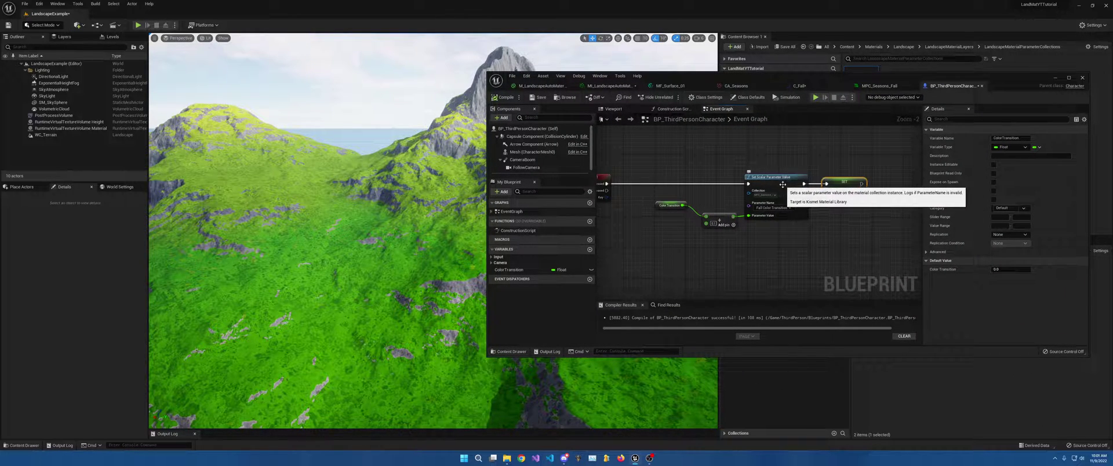